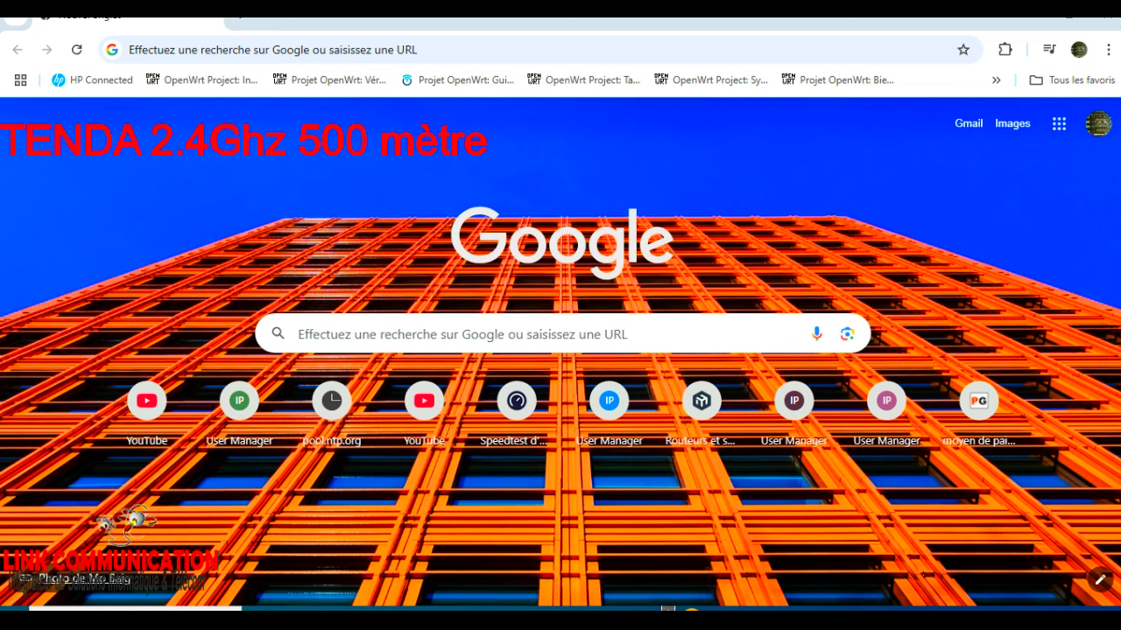
Set the Ethernet adapter's TCP/IPv4 to static 192.168.2.58, mask 255.255.255.0, and confirm.
{"action": "left_click", "coordinate": [331, 608]}
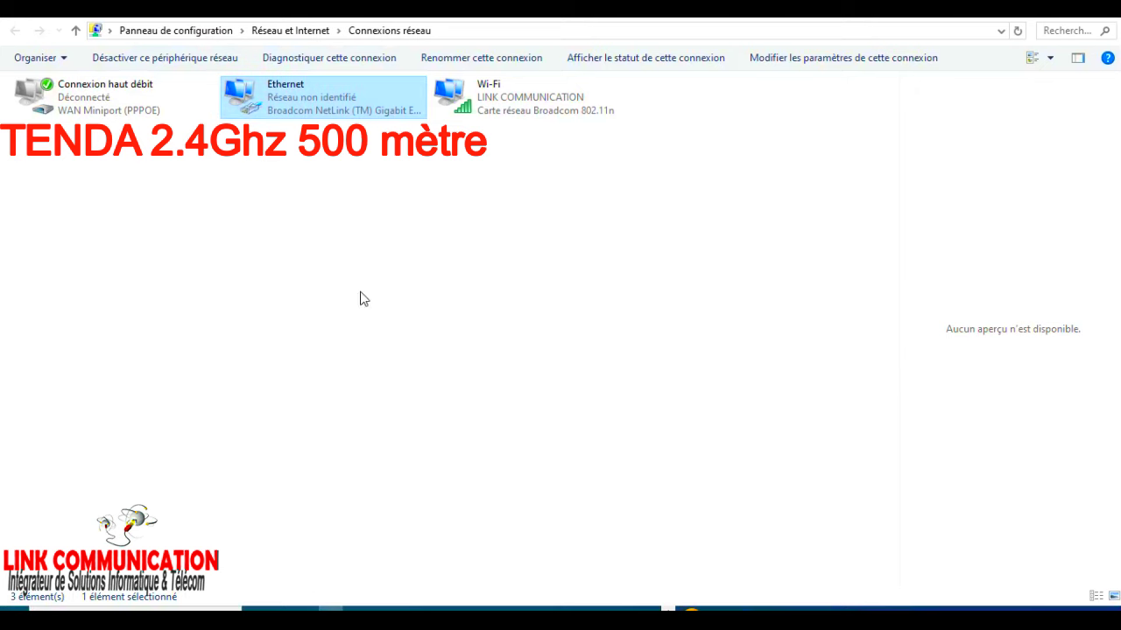
{"action": "double_click", "coordinate": [347, 102]}
{"action": "left_click", "coordinate": [464, 442]}
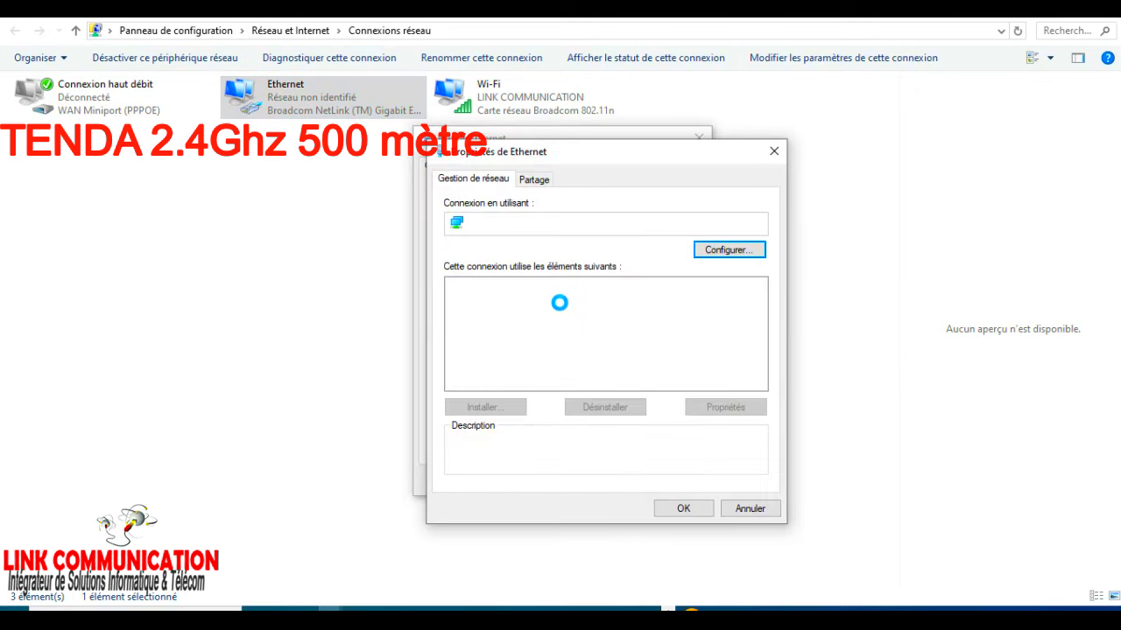
{"action": "double_click", "coordinate": [594, 329]}
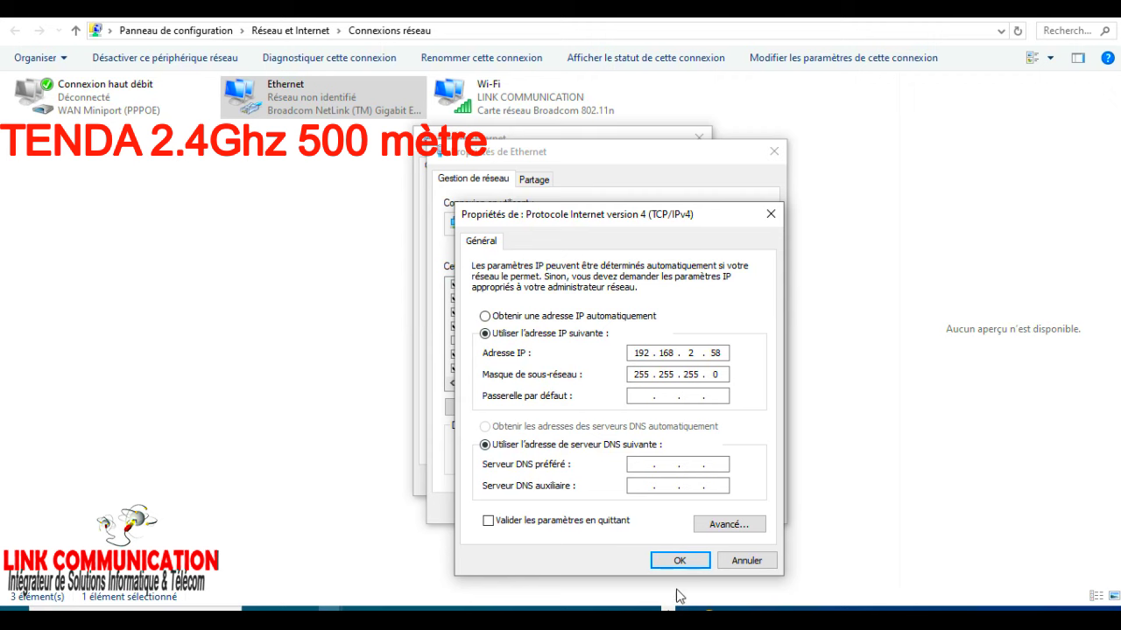
{"action": "left_click", "coordinate": [683, 561]}
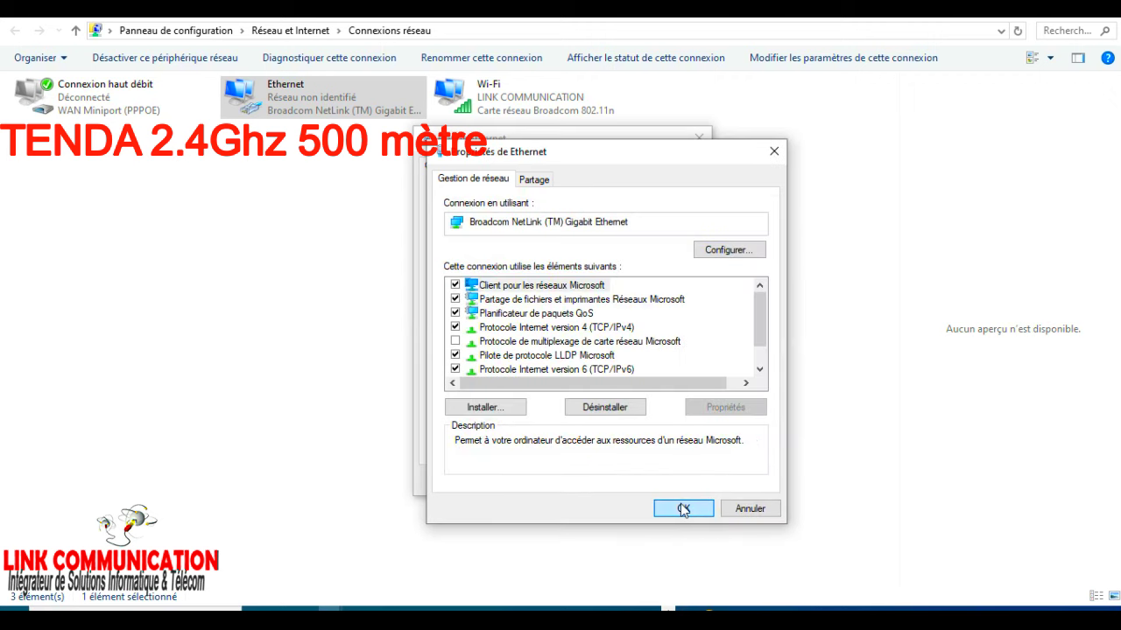
{"action": "left_click", "coordinate": [681, 509]}
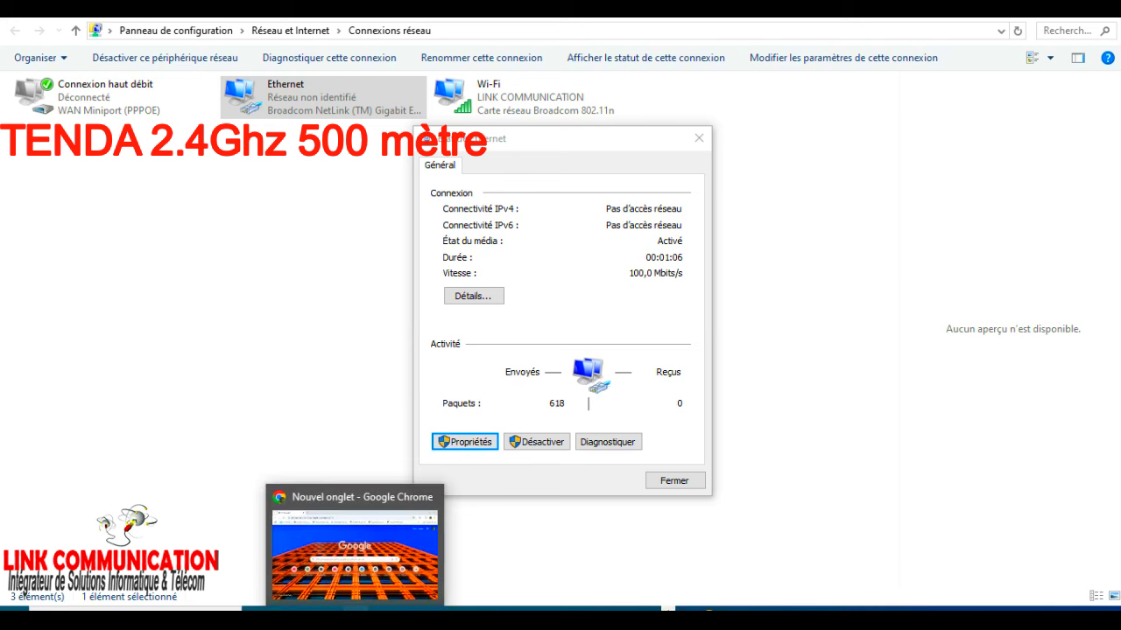
{"action": "left_click", "coordinate": [359, 547]}
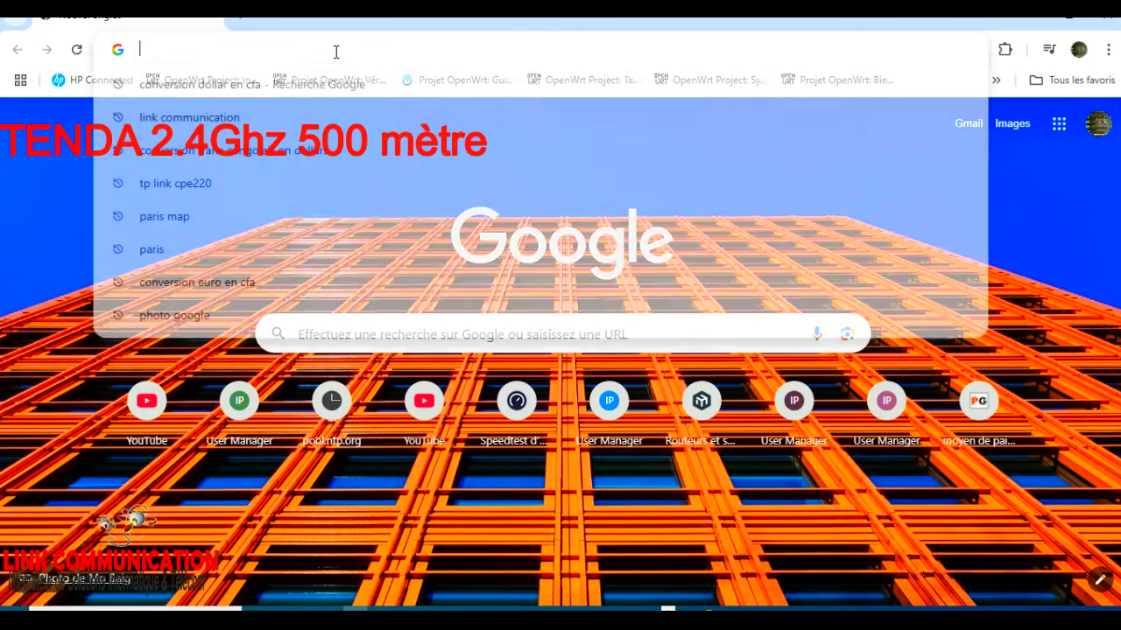
Load the device's admin page at 192.168.2.1.
{"action": "left_click", "coordinate": [335, 50]}
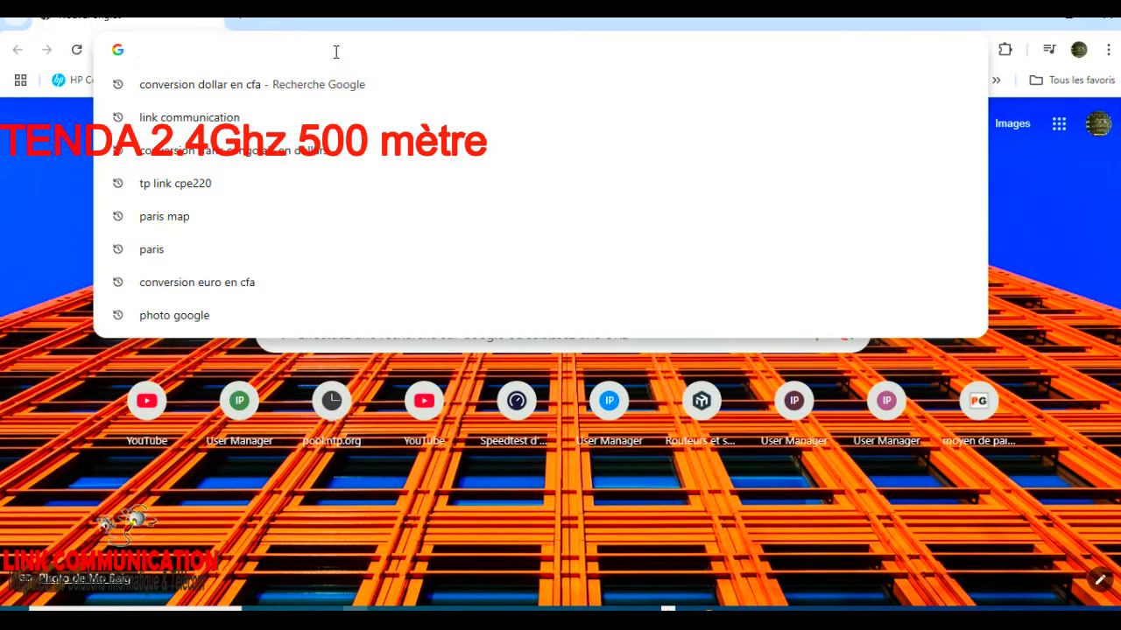
{"action": "type", "text": "192.168."}
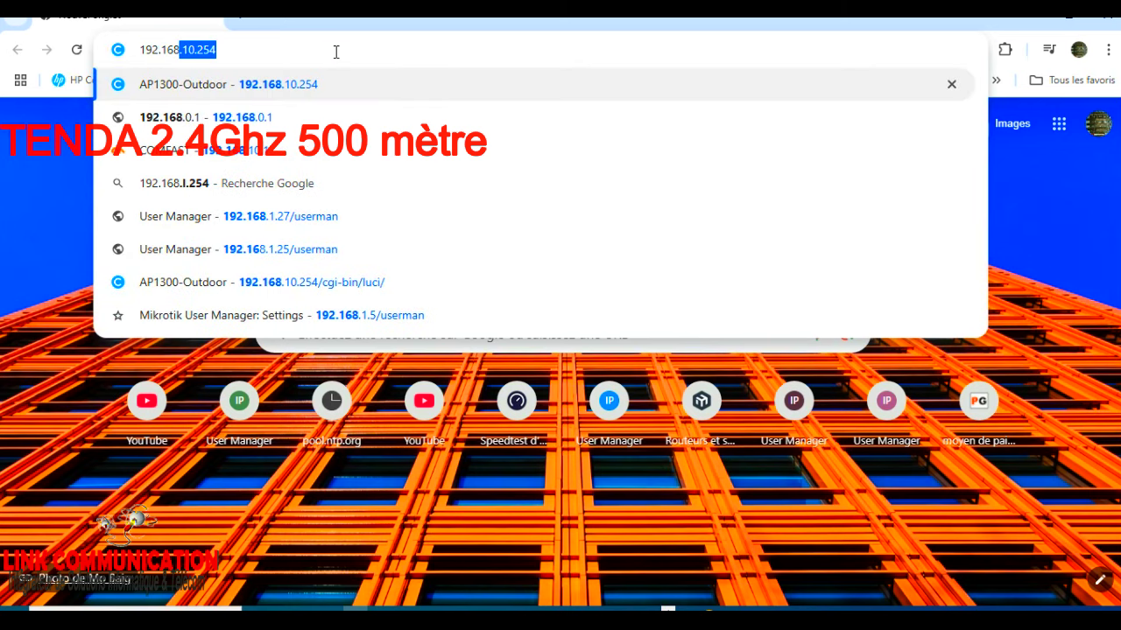
{"action": "type", "text": "2.1"}
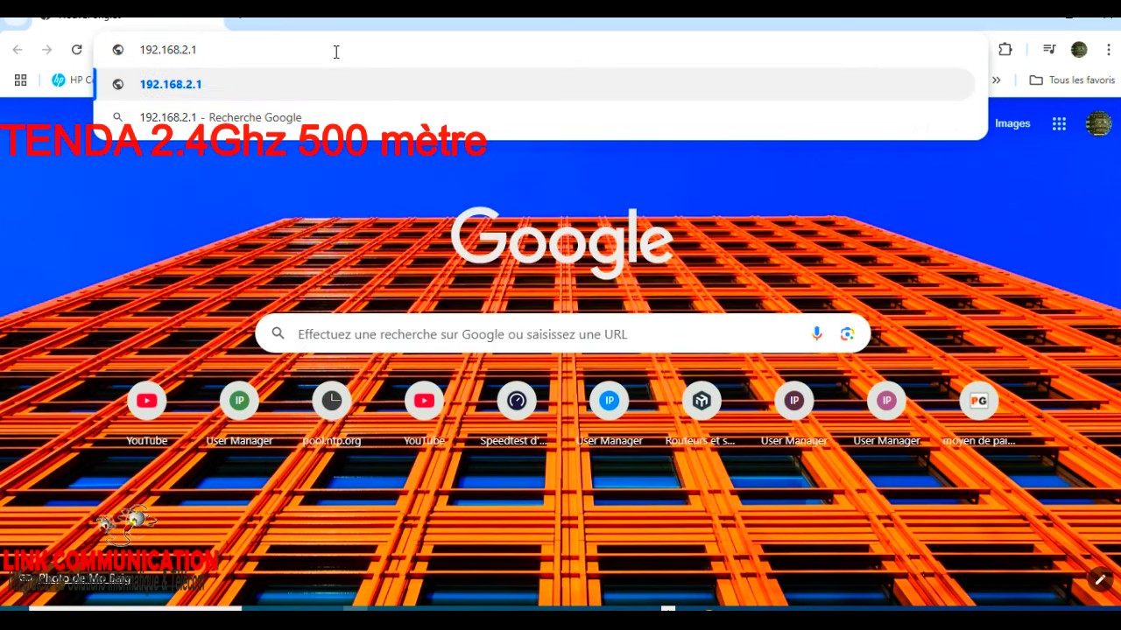
{"action": "key", "text": "Return"}
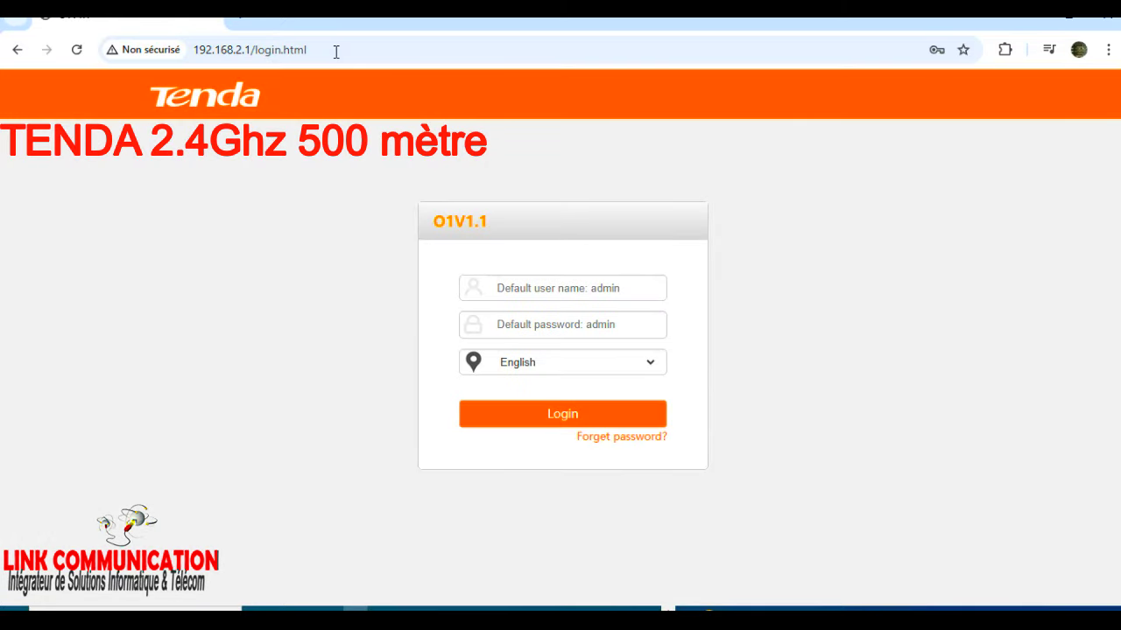
Log in with the default admin username and password, correcting the mistyped username.
{"action": "left_click", "coordinate": [581, 294]}
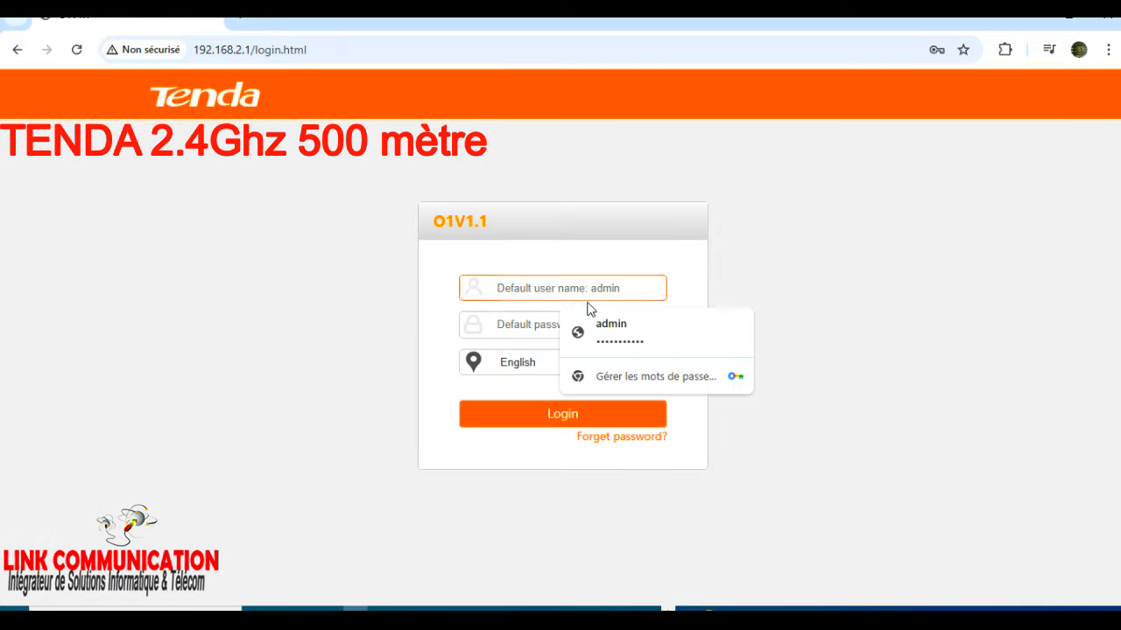
{"action": "left_click", "coordinate": [530, 321]}
{"action": "left_click", "coordinate": [550, 295]}
{"action": "type", "text": "adü"}
{"action": "type", "text": "in"}
{"action": "key", "text": "Tab"}
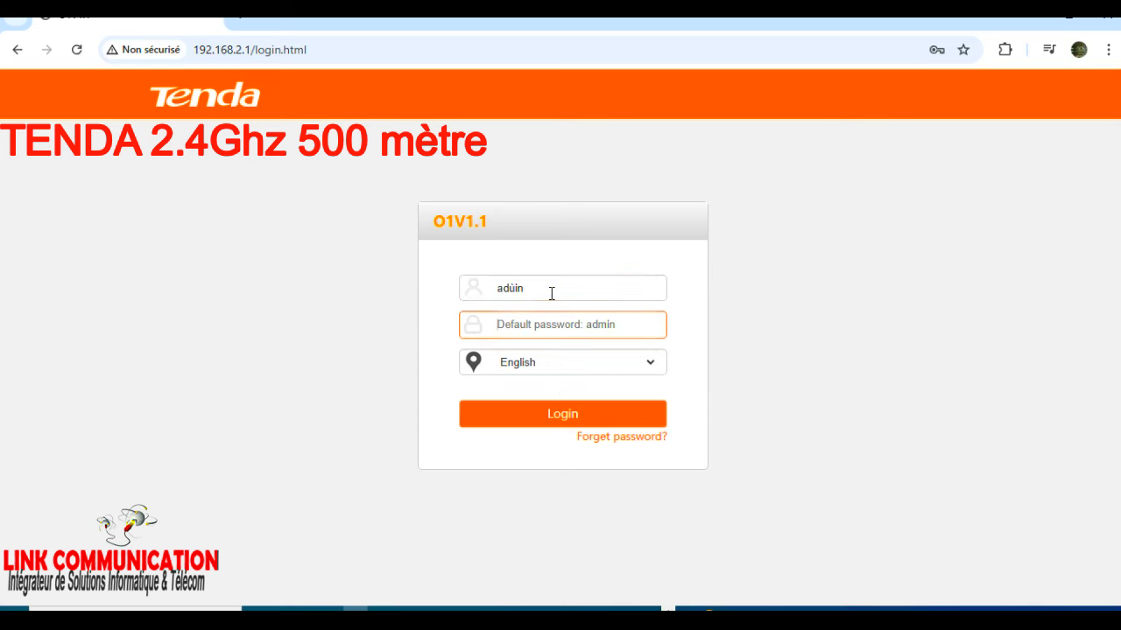
{"action": "double_click", "coordinate": [551, 293]}
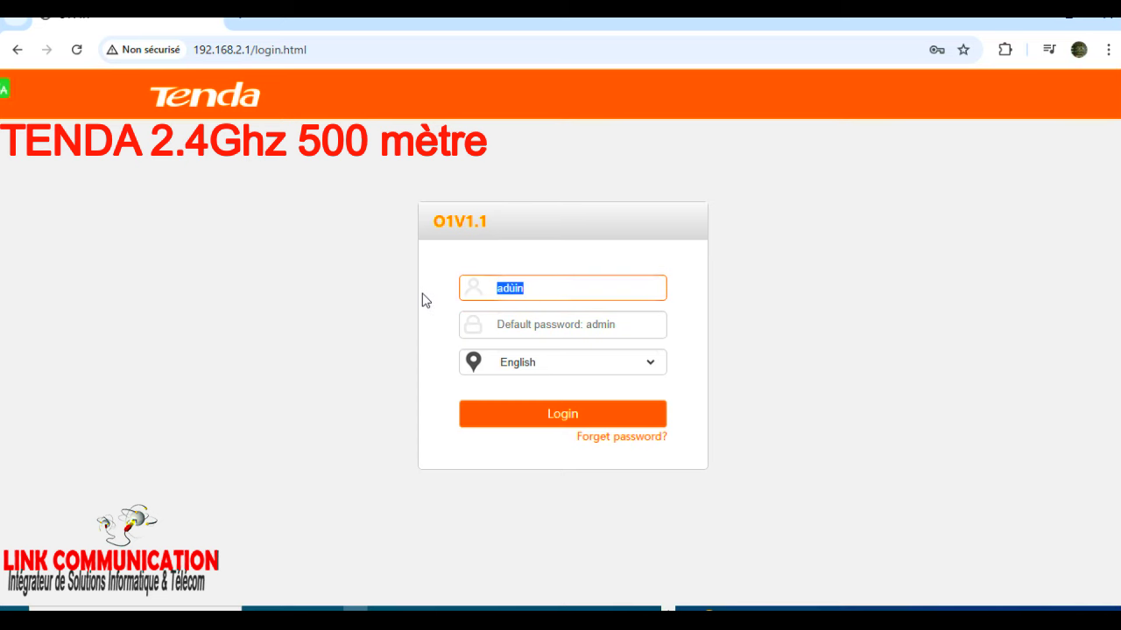
{"action": "type", "text": "admin"}
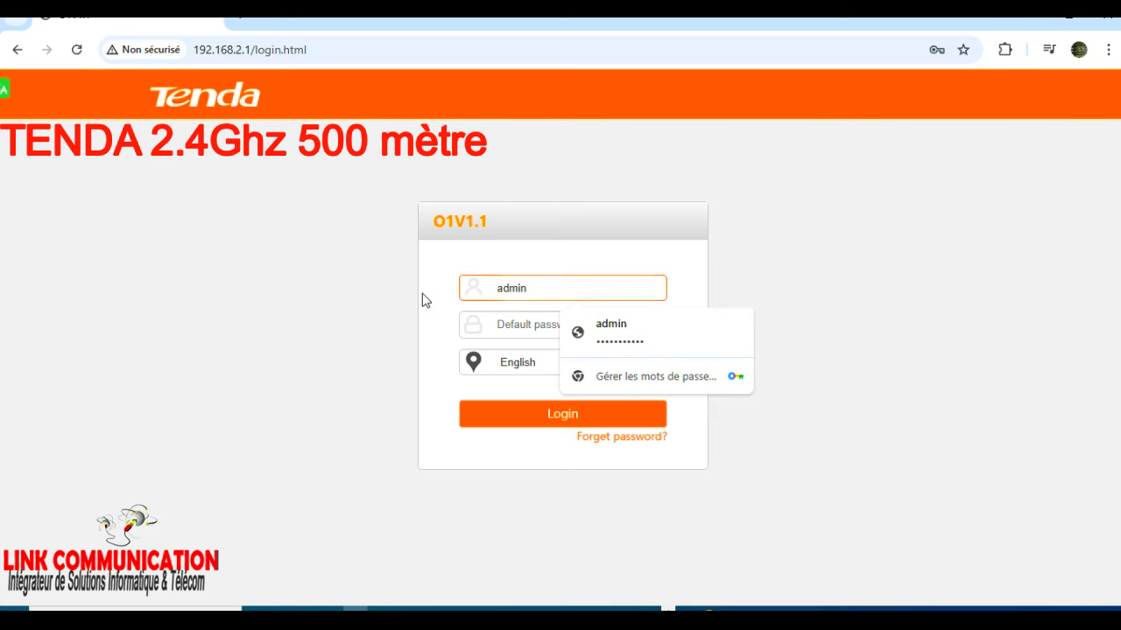
{"action": "key", "text": "Tab"}
{"action": "type", "text": "admin"}
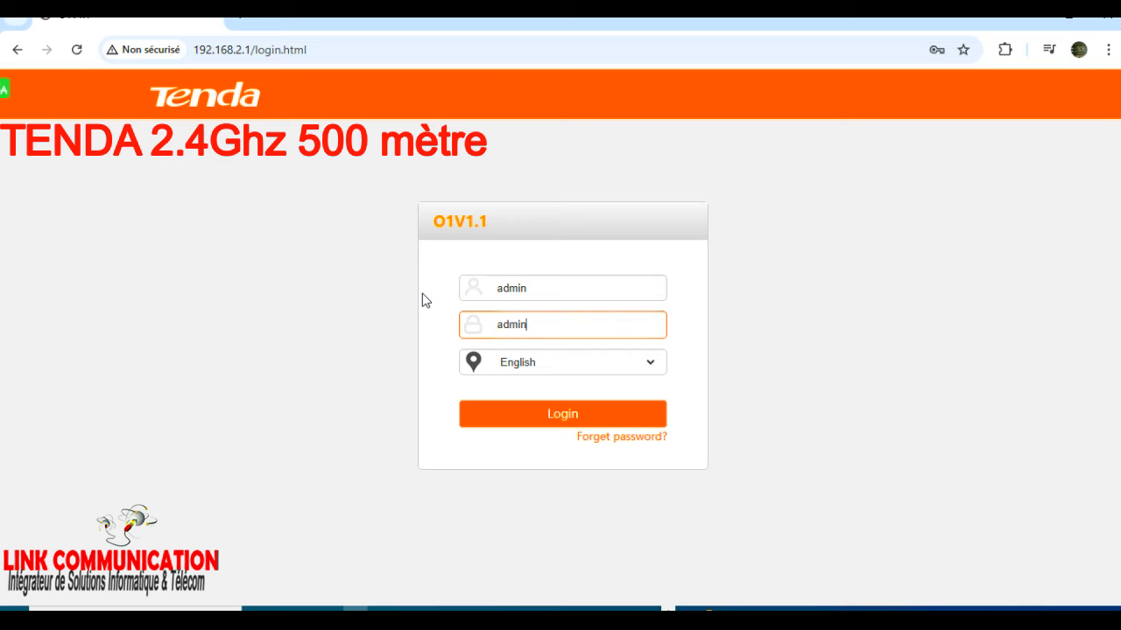
{"action": "left_click", "coordinate": [549, 418]}
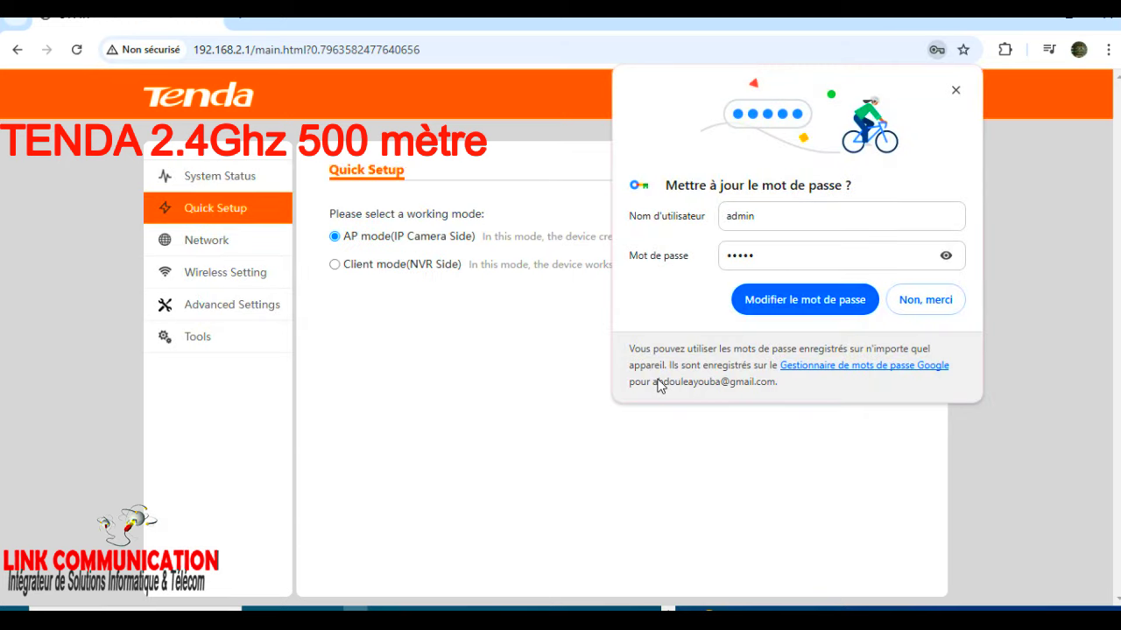
Decline Chrome's password update prompts and dismiss the saved-passwords warning.
{"action": "left_click", "coordinate": [925, 299]}
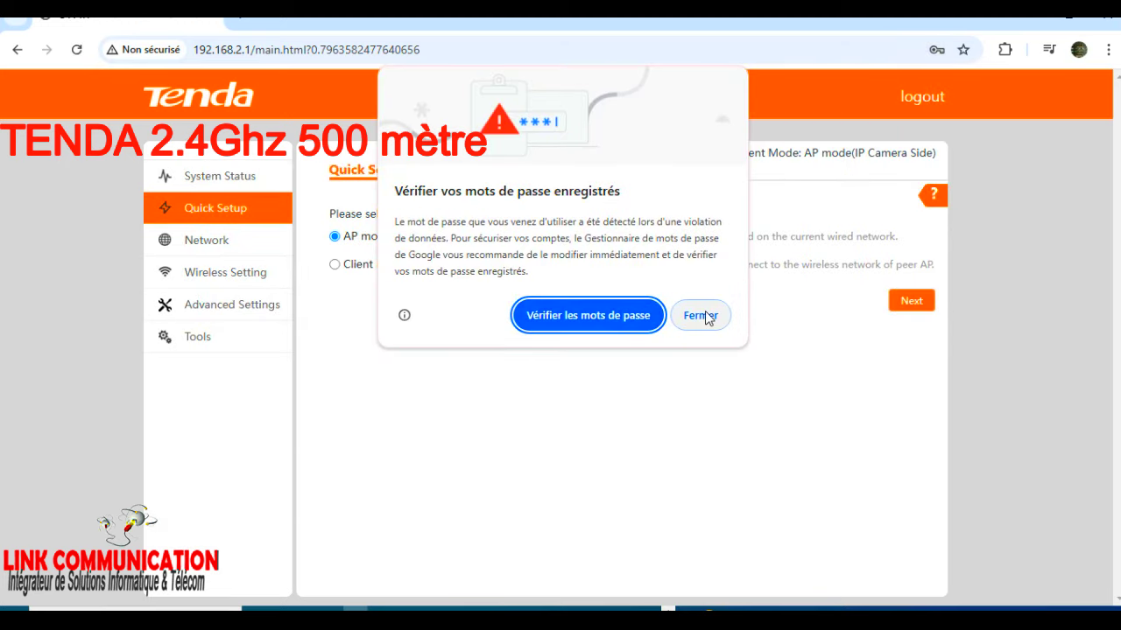
{"action": "left_click", "coordinate": [705, 314]}
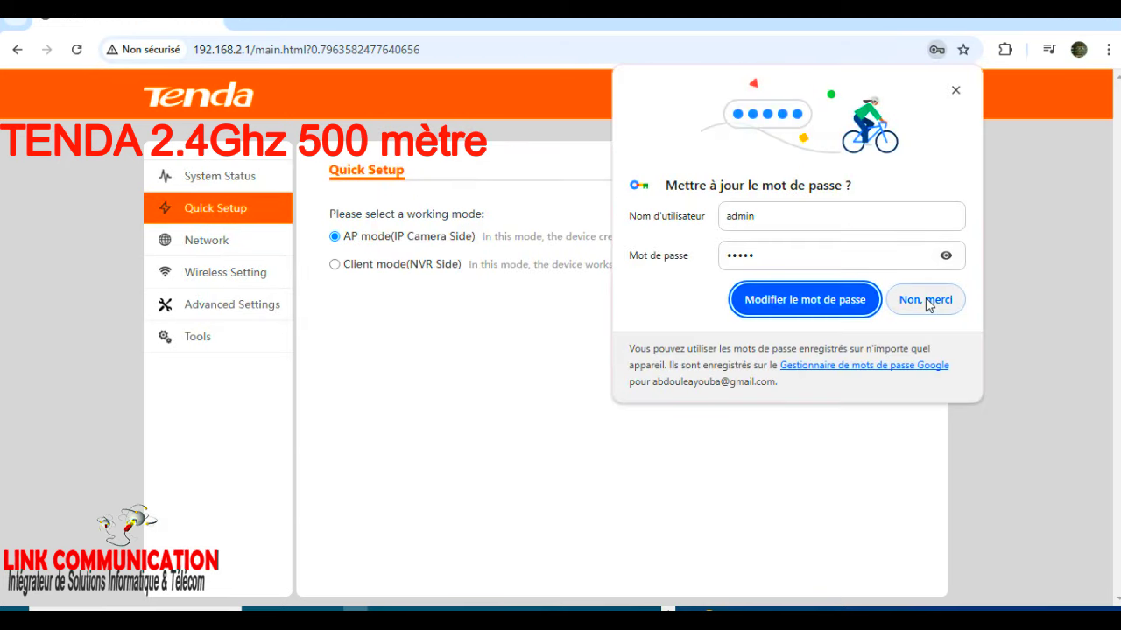
{"action": "left_click", "coordinate": [928, 301]}
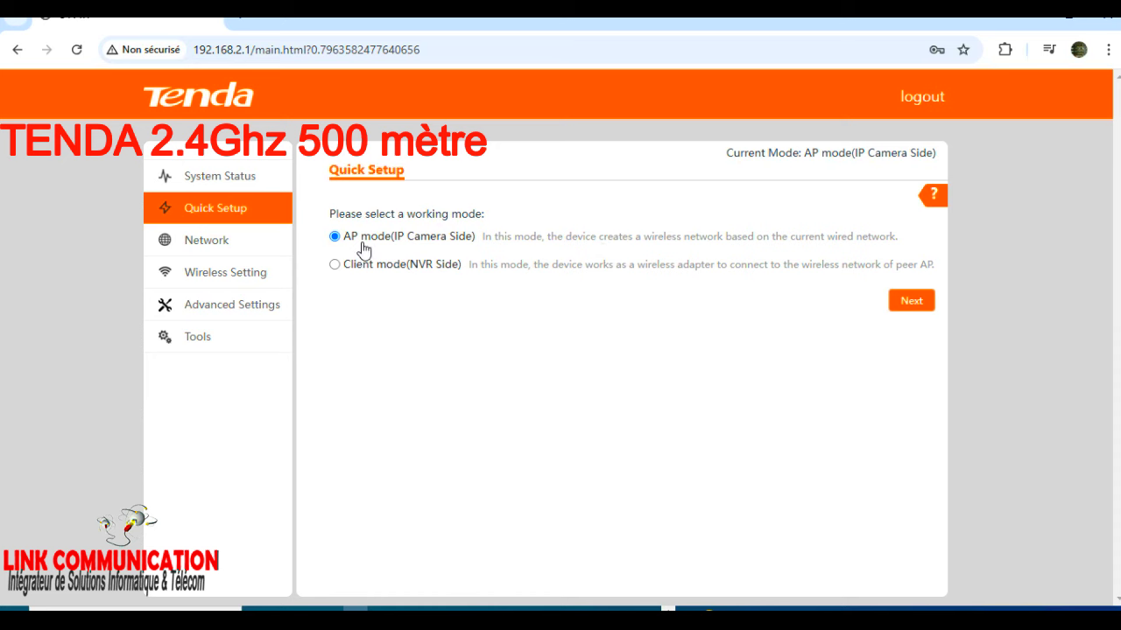
Rename the AP network to one-Day-Wi-Fi-home3 and set its security mode to None.
{"action": "left_click", "coordinate": [912, 302]}
{"action": "left_click_drag", "start_coordinate": [648, 258], "coordinate": [453, 267]}
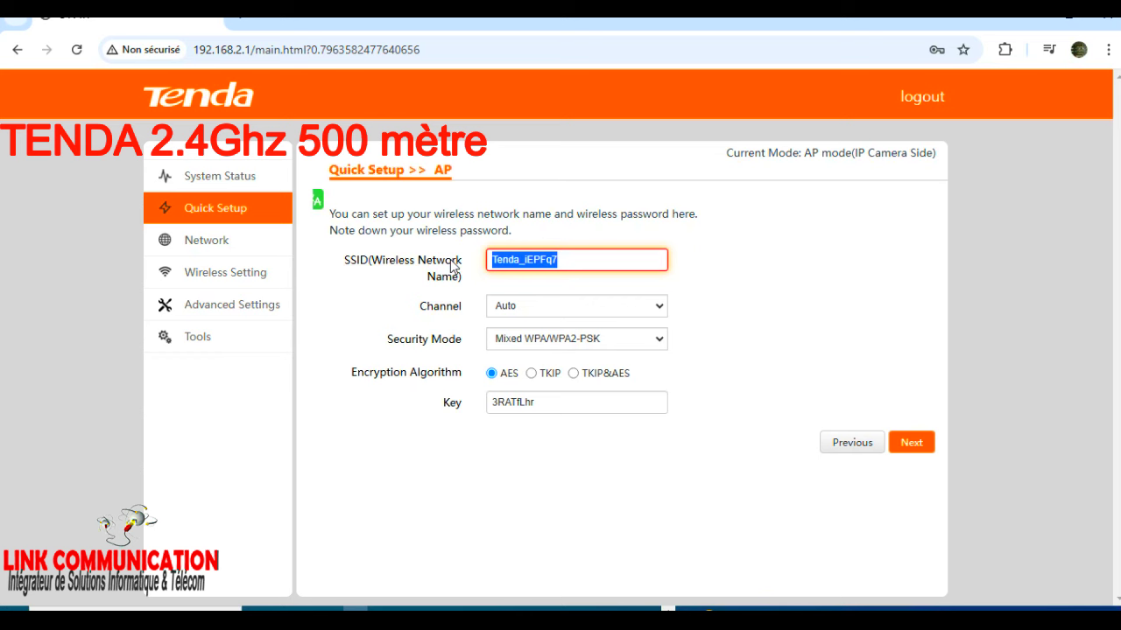
{"action": "type", "text": "one"}
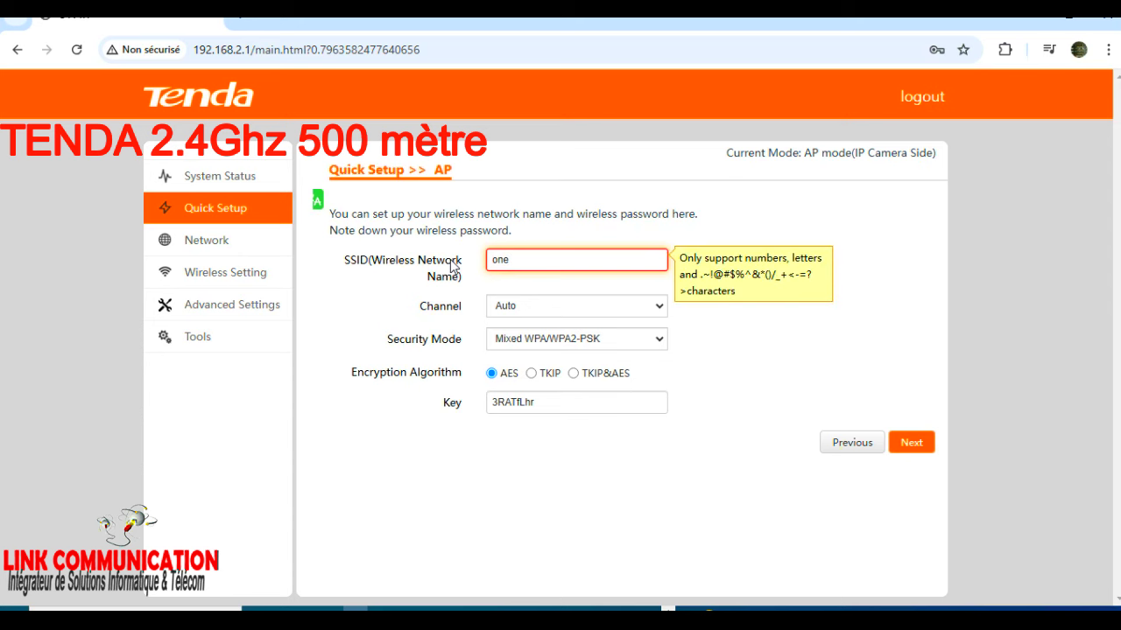
{"action": "type", "text": " Day WiFi-"}
{"action": "key", "text": "BackSpace"}
{"action": "type", "text": "-"}
{"action": "left_click", "coordinate": [619, 260]}
{"action": "type", "text": "h"}
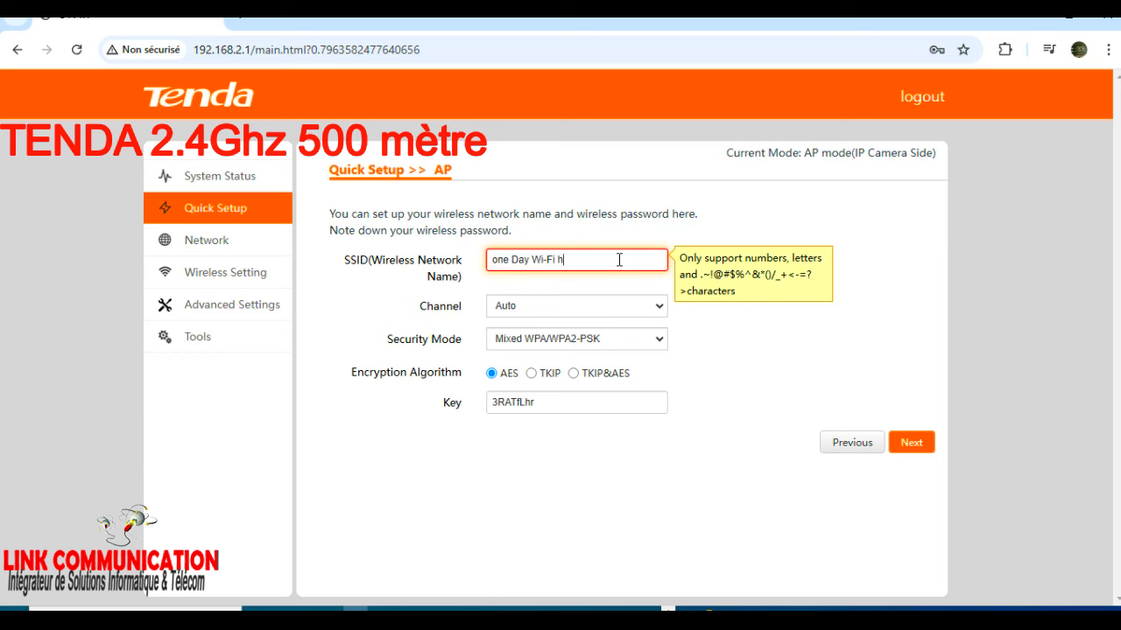
{"action": "type", "text": "ome3"}
{"action": "left_click", "coordinate": [561, 260]}
{"action": "key", "text": "BackSpace"}
{"action": "type", "text": "-"}
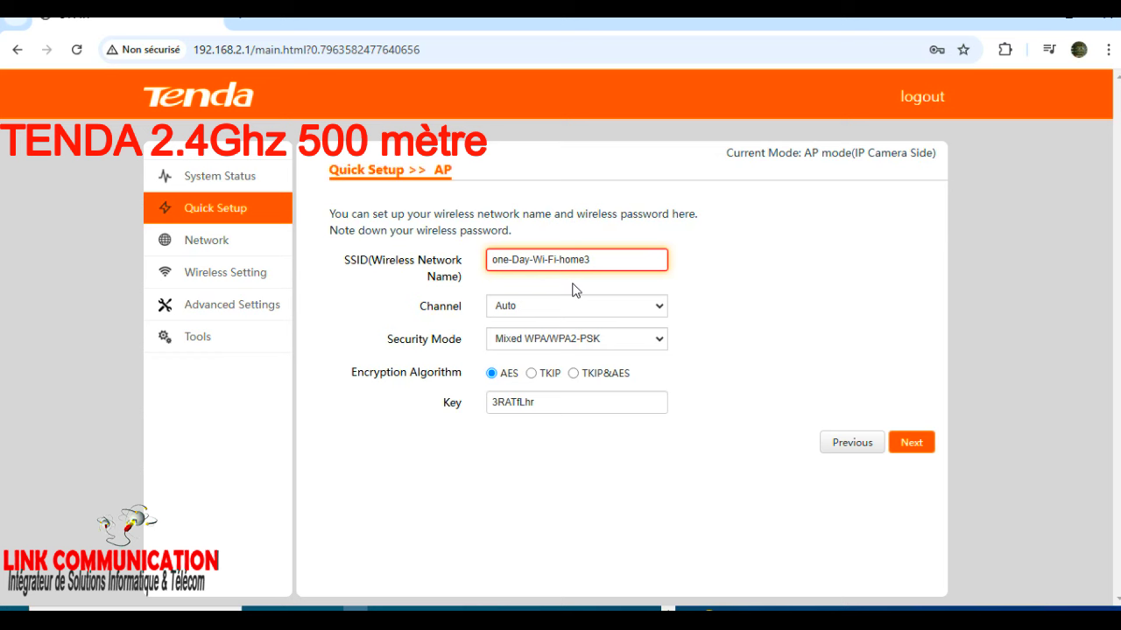
{"action": "left_click", "coordinate": [590, 347]}
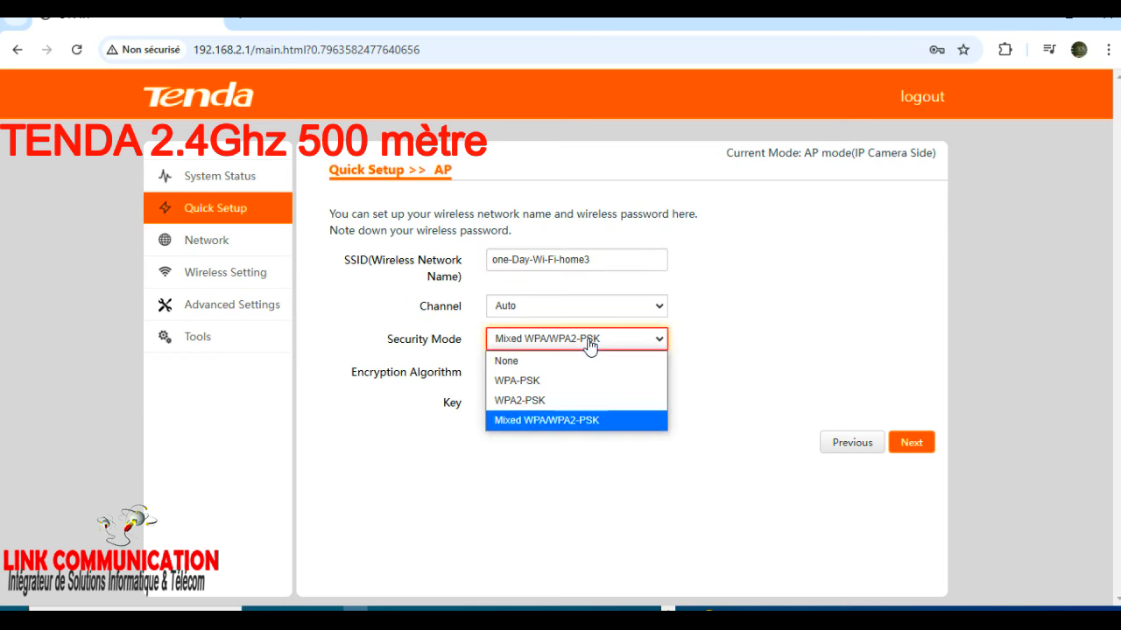
{"action": "left_click", "coordinate": [548, 364]}
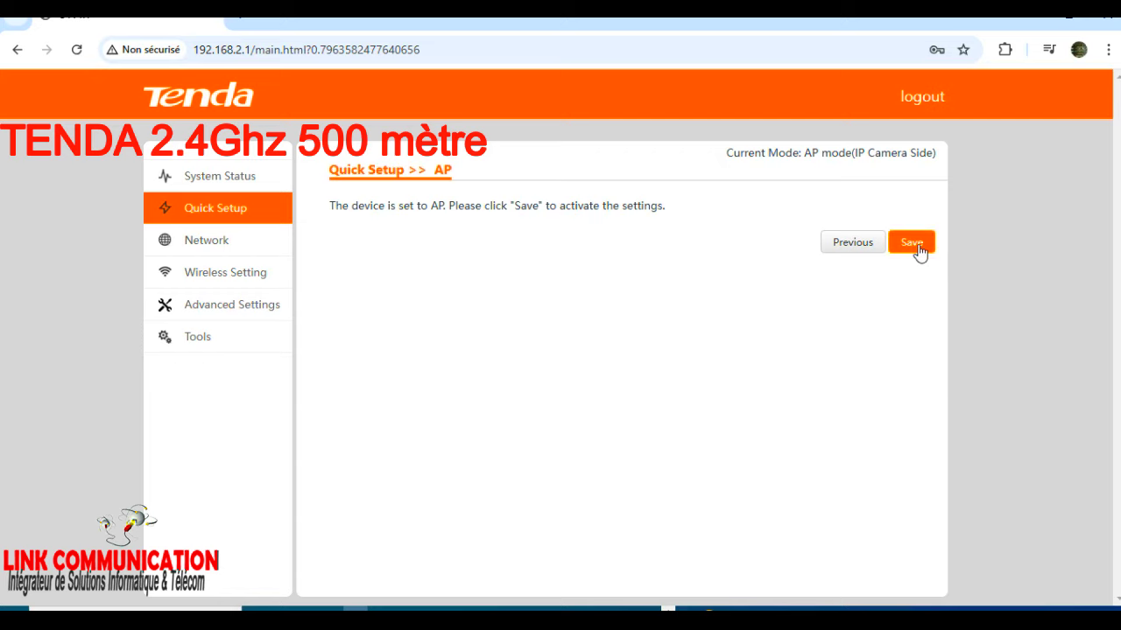
Save the first unit's AP settings to reboot it, glance at the Wi-Fi list, then go to a new tab.
{"action": "left_click", "coordinate": [915, 245]}
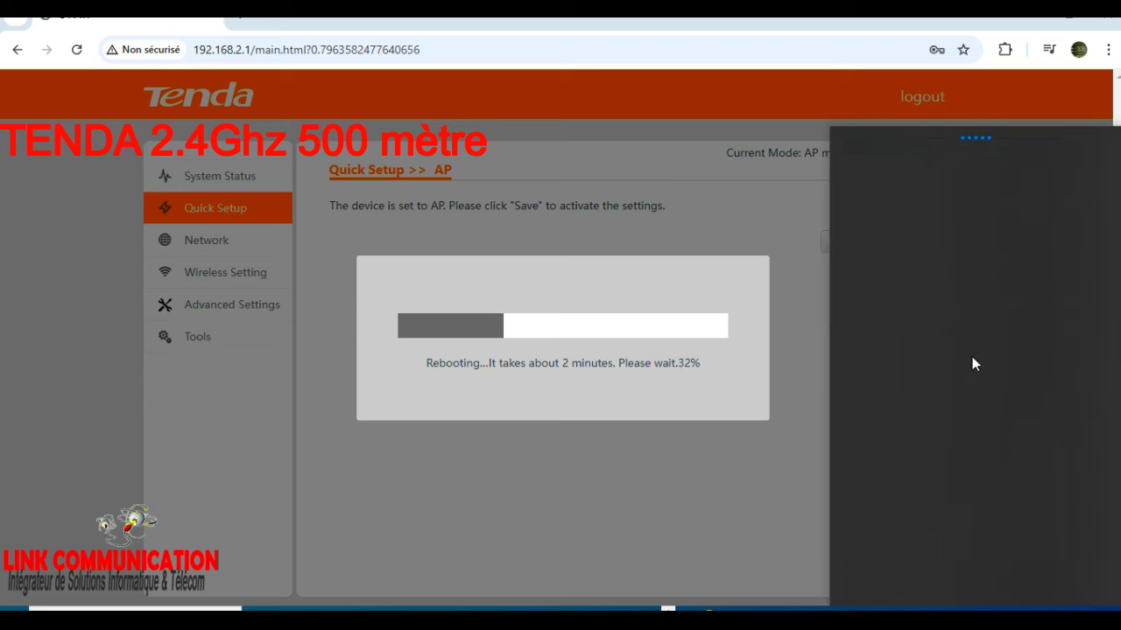
{"action": "left_click", "coordinate": [864, 575]}
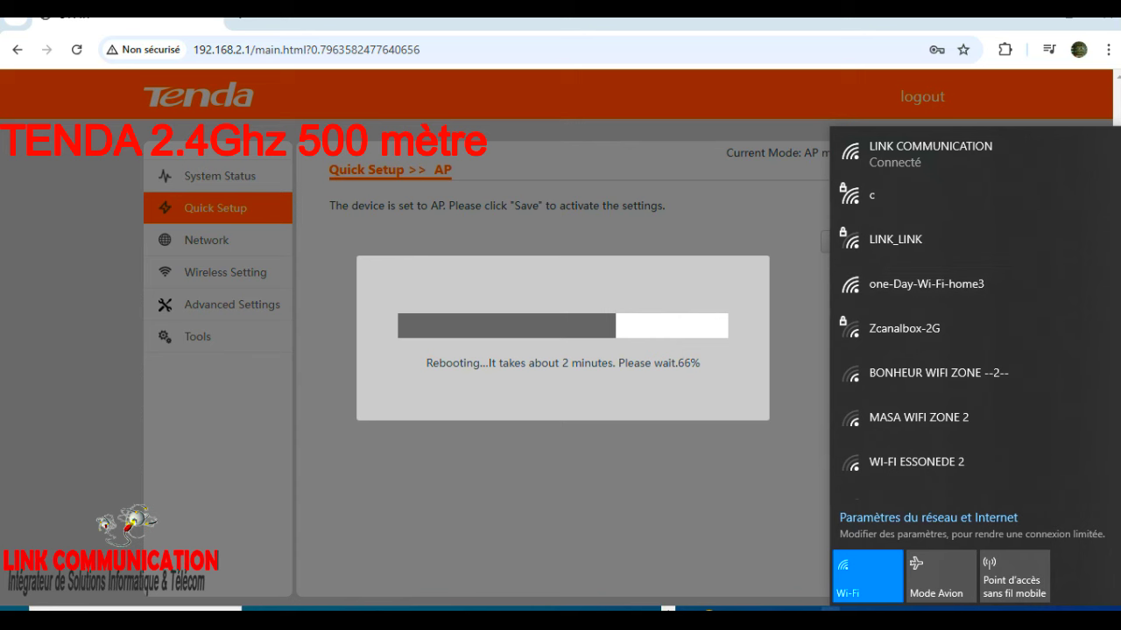
{"action": "left_click", "coordinate": [811, 617]}
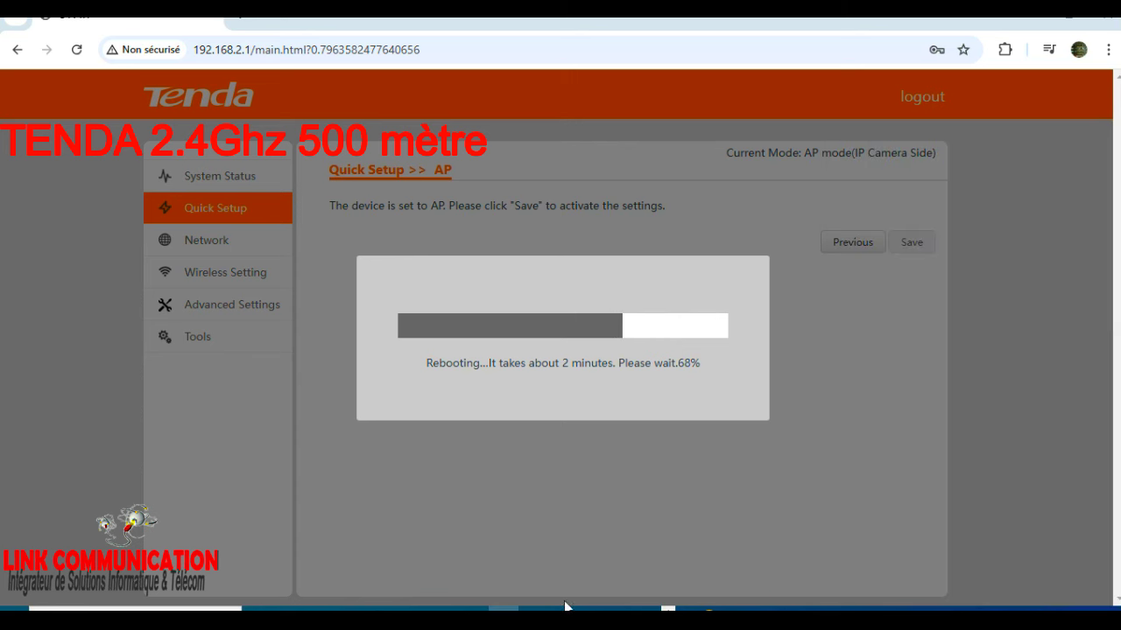
{"action": "left_click", "coordinate": [526, 604]}
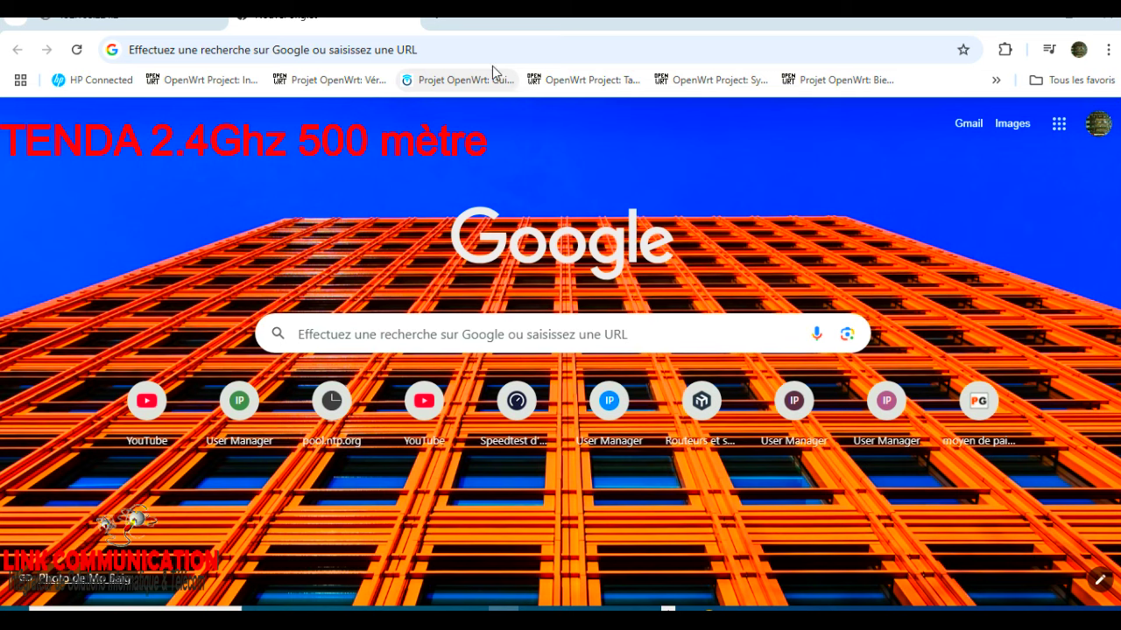
Load the second unit's admin page at 192.168.2.2.
{"action": "left_click", "coordinate": [459, 45]}
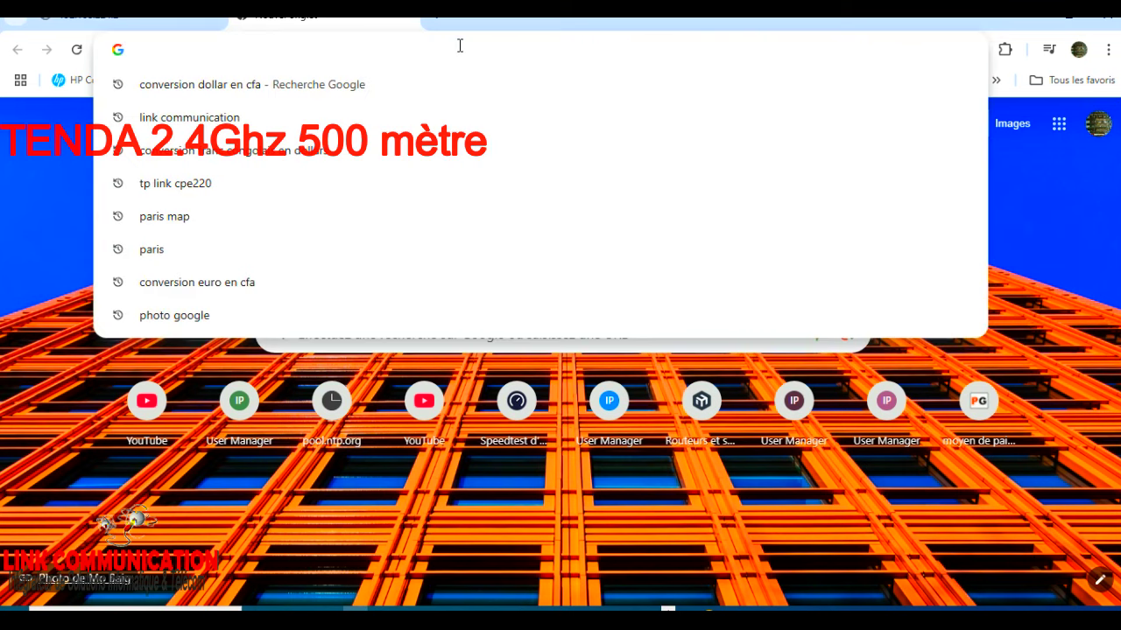
{"action": "type", "text": "192.168.1"}
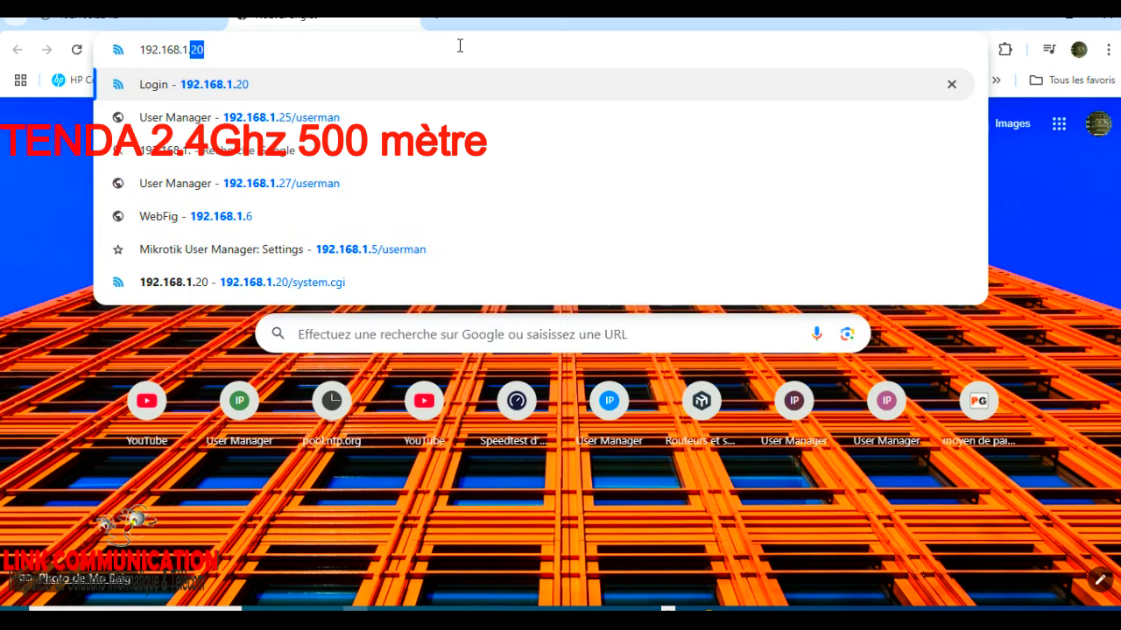
{"action": "key", "text": "BackSpace"}
{"action": "key", "text": "BackSpace"}
{"action": "type", "text": "2"}
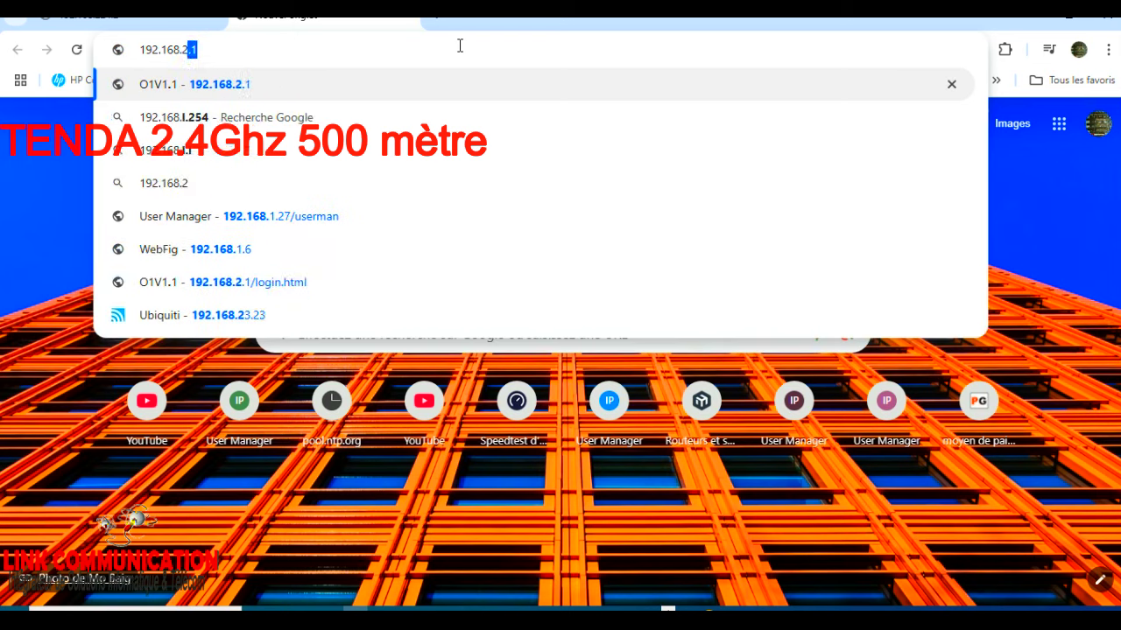
{"action": "type", "text": ".2"}
{"action": "key", "text": "Return"}
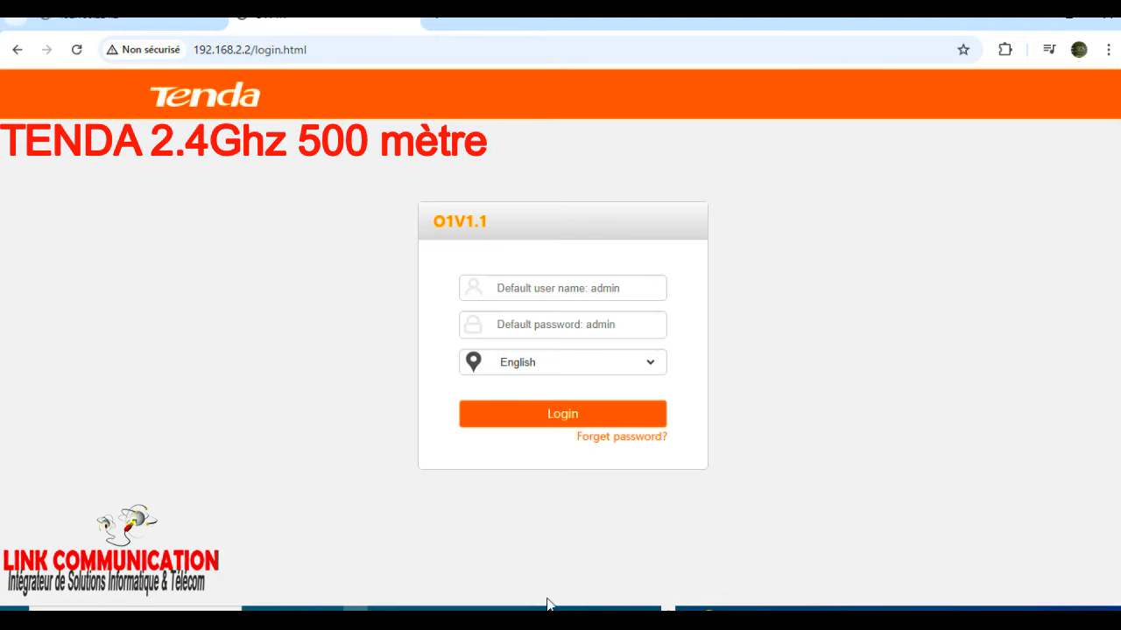
Sign in to the second unit with the default admin credentials.
{"action": "left_click", "coordinate": [545, 294]}
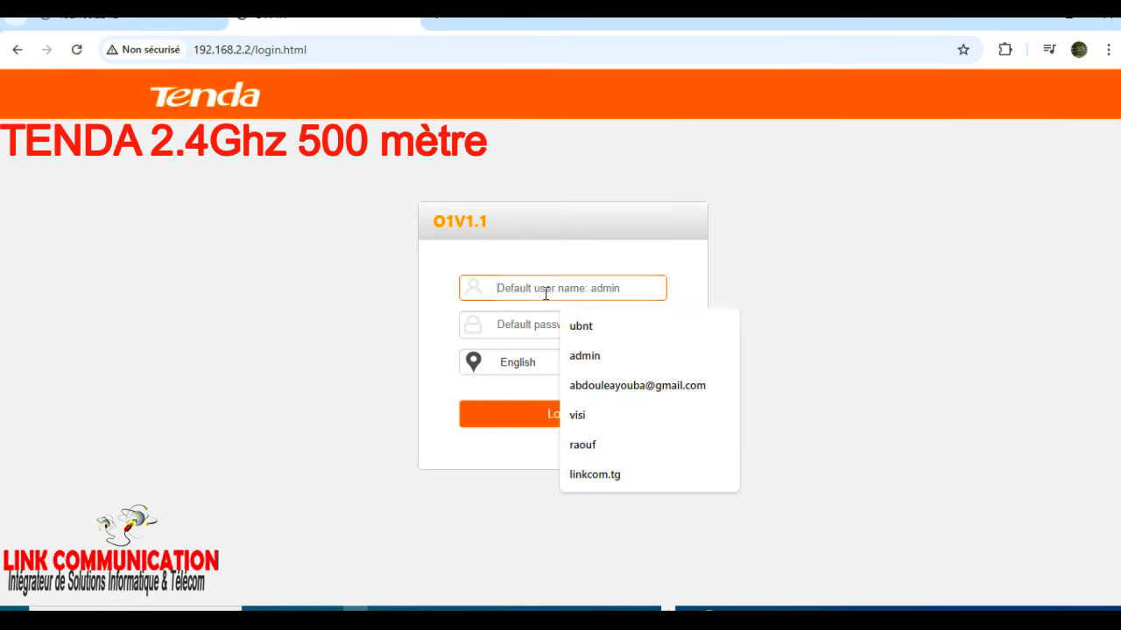
{"action": "type", "text": "a"}
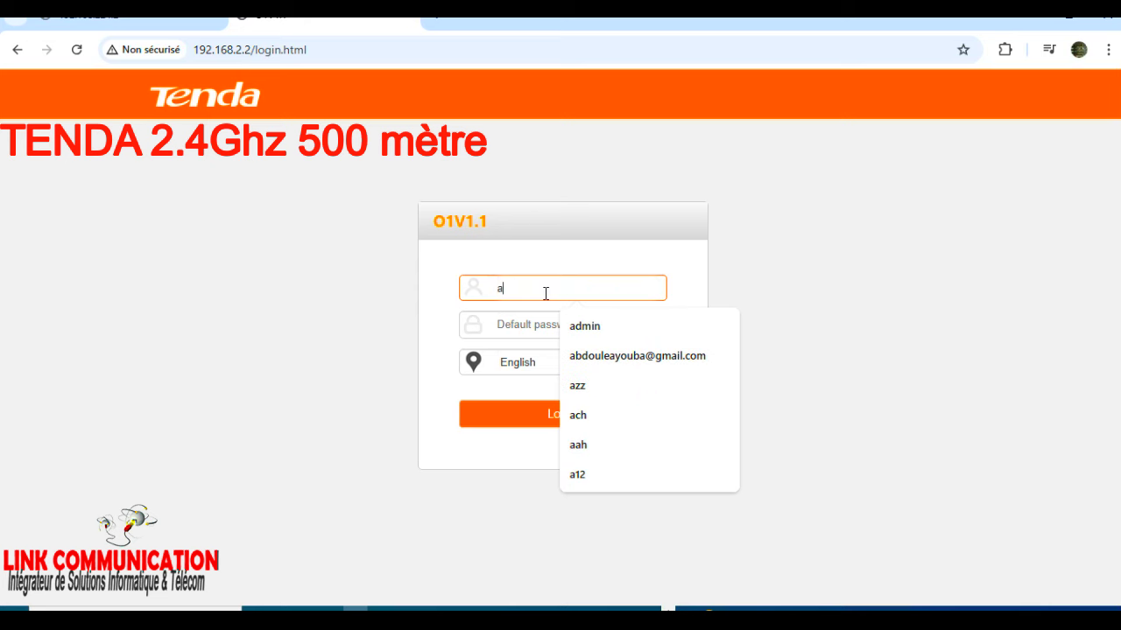
{"action": "type", "text": "dmin"}
{"action": "key", "text": "Tab"}
{"action": "type", "text": "admin"}
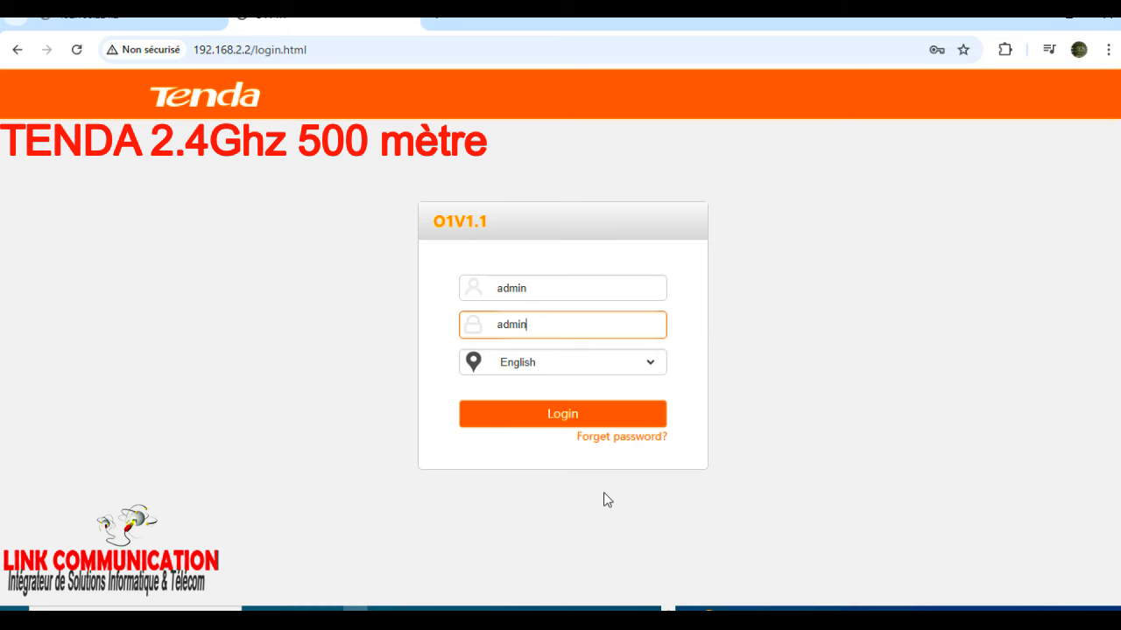
{"action": "left_click", "coordinate": [535, 413]}
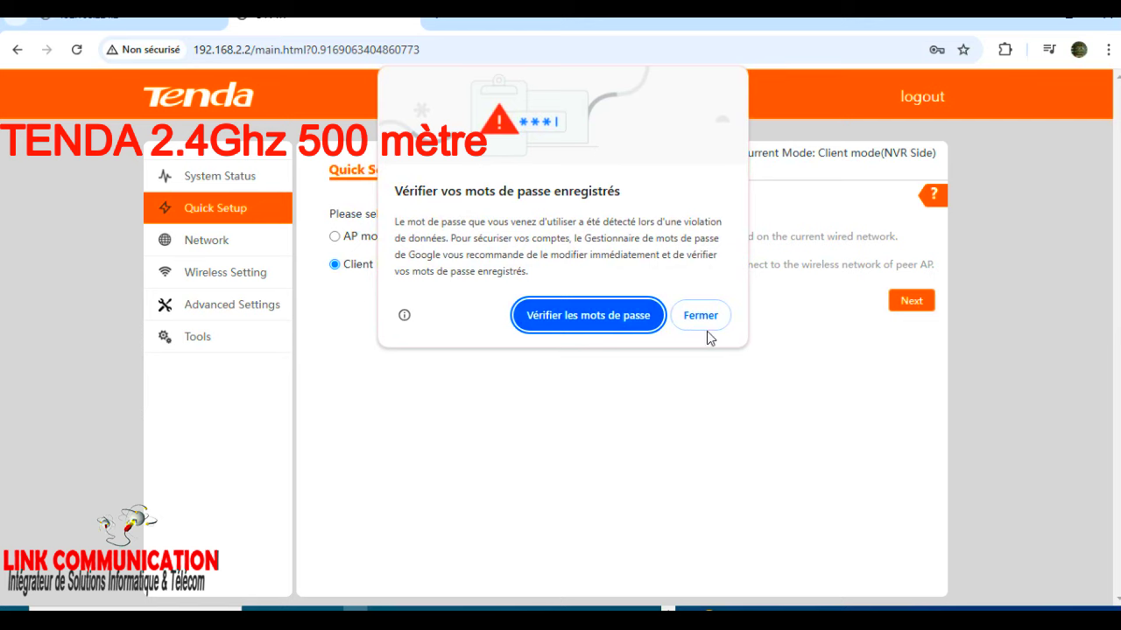
Dismiss the password warning and choose AP mode (IP Camera Side) as the working mode.
{"action": "left_click", "coordinate": [700, 316]}
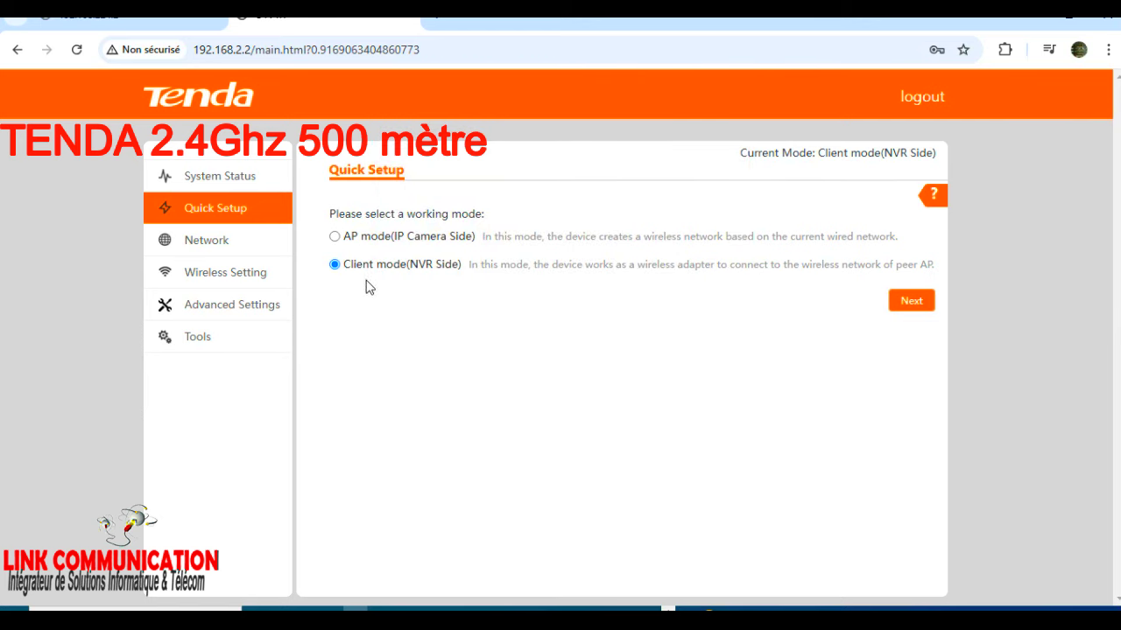
{"action": "left_click", "coordinate": [334, 237]}
{"action": "left_click", "coordinate": [910, 301]}
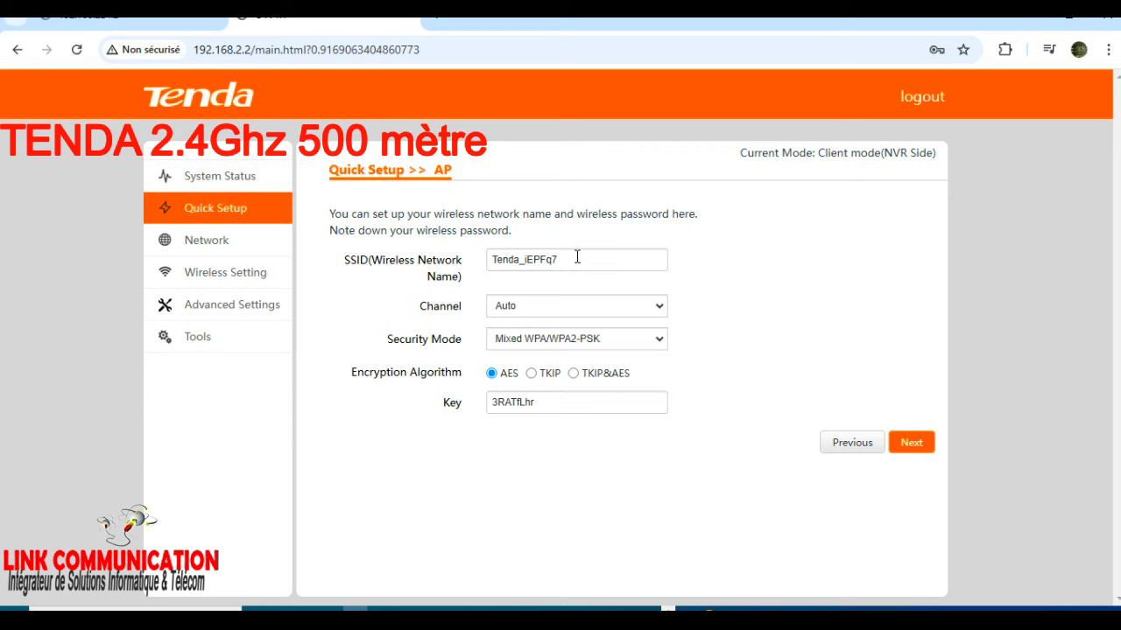
Rename the wireless network to one-Day-Wi-Fi-home4.
{"action": "left_click_drag", "start_coordinate": [573, 259], "coordinate": [449, 263]}
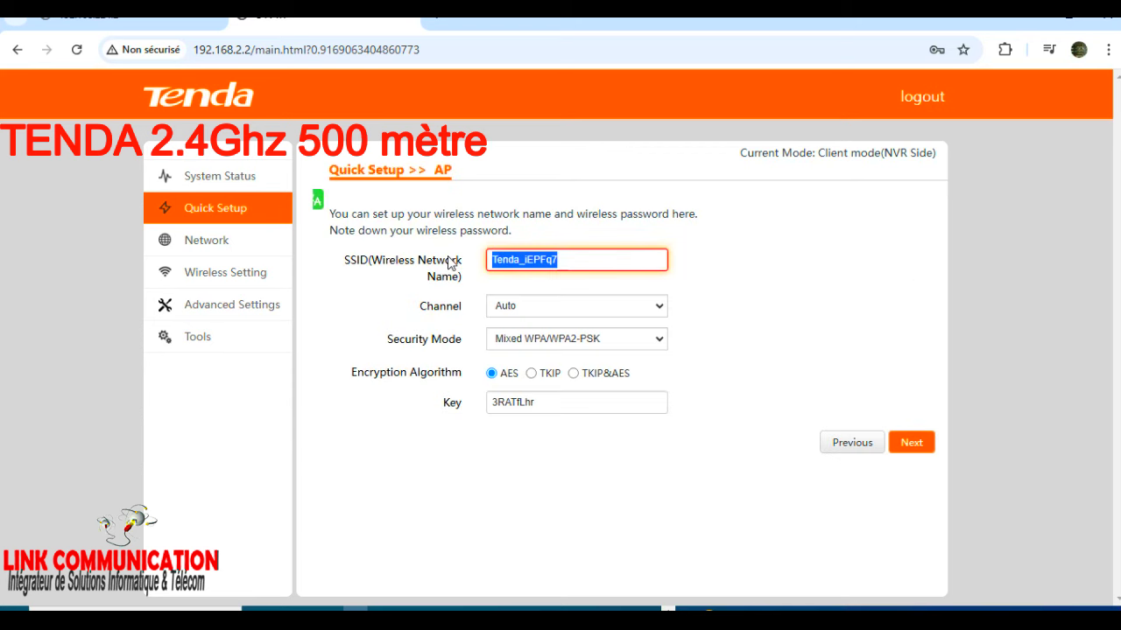
{"action": "type", "text": "one"}
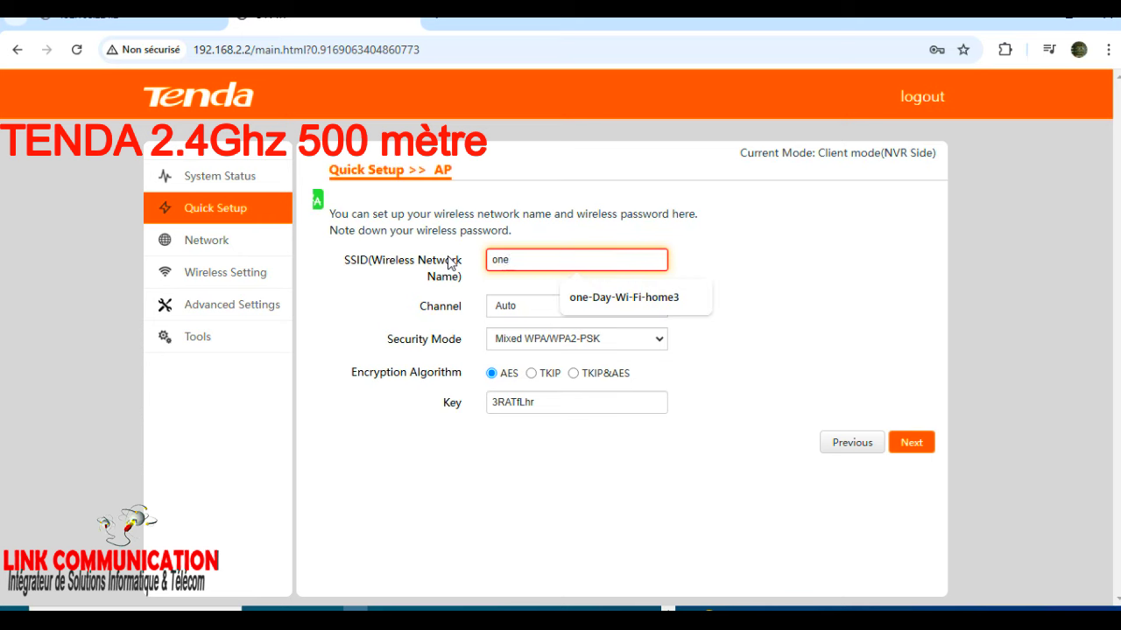
{"action": "left_click", "coordinate": [645, 301]}
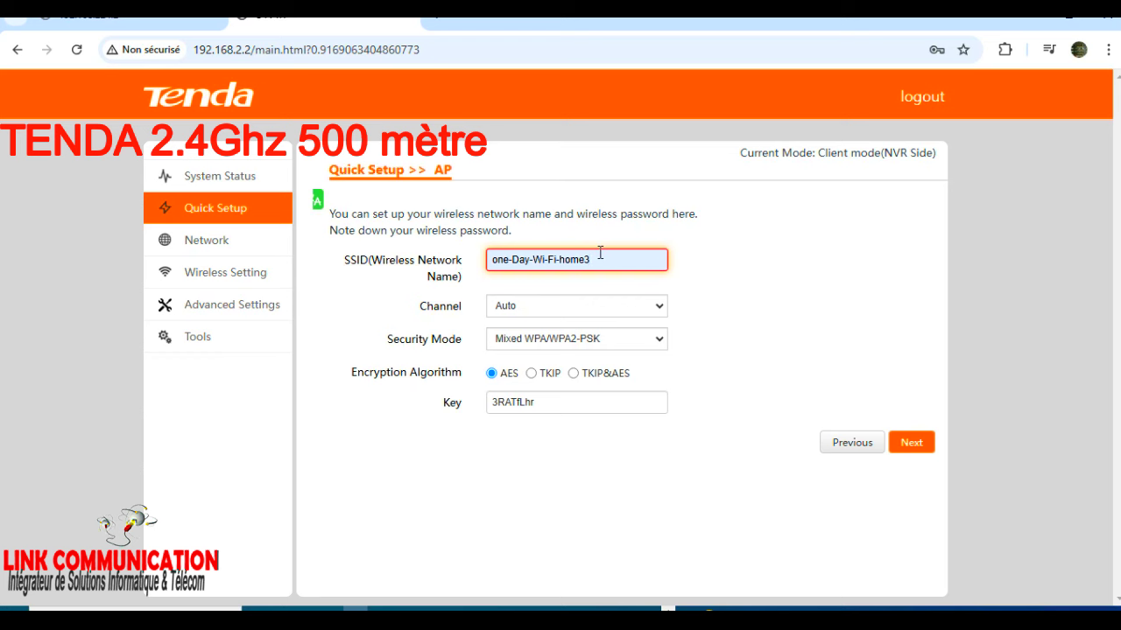
{"action": "key", "text": "BackSpace"}
{"action": "type", "text": "4"}
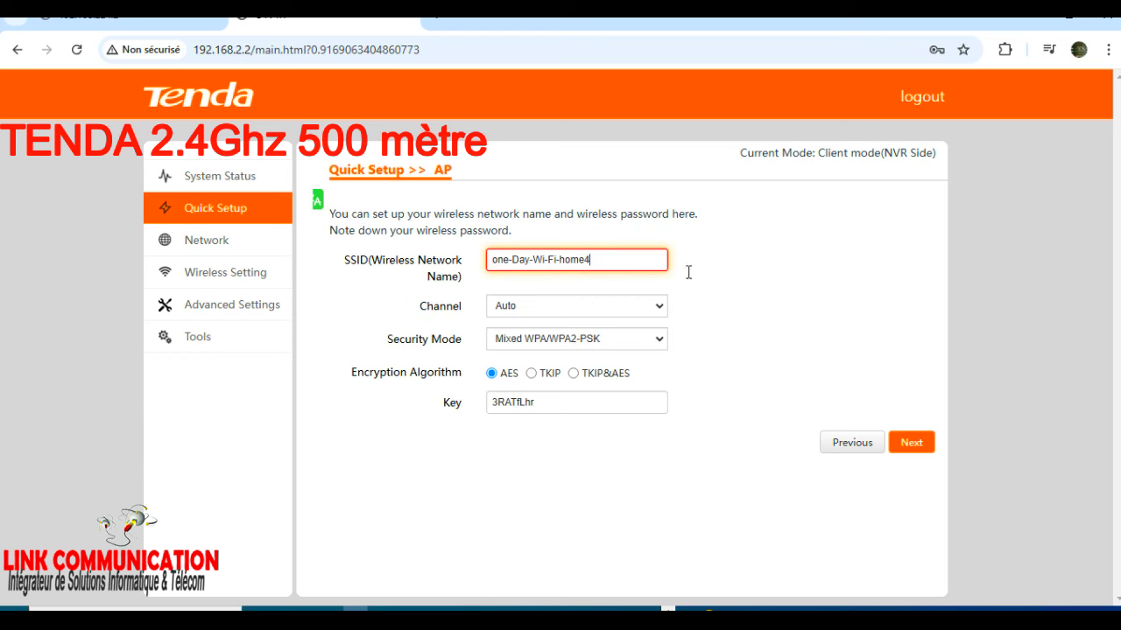
Set security mode to None and save the settings, rebooting the unit.
{"action": "left_click", "coordinate": [560, 348]}
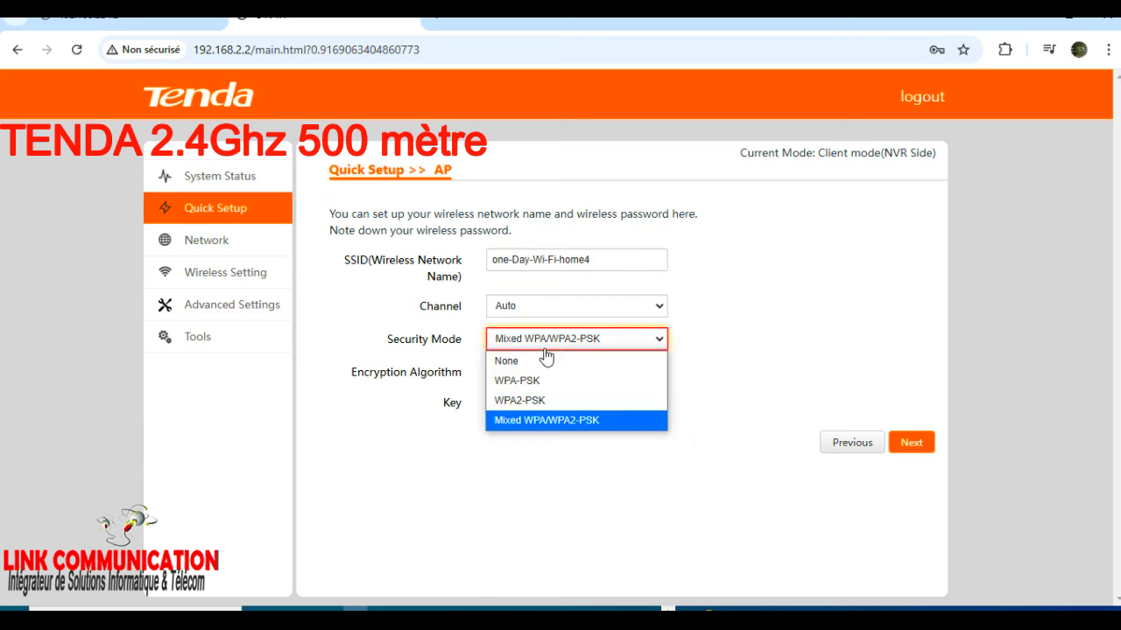
{"action": "left_click", "coordinate": [541, 360]}
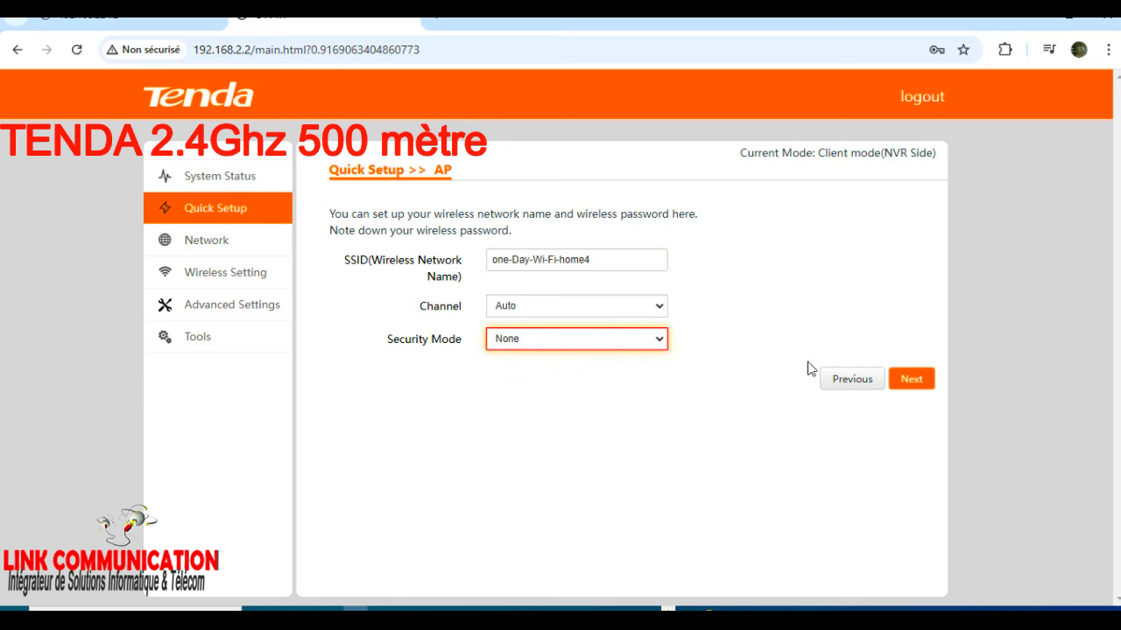
{"action": "left_click", "coordinate": [906, 383]}
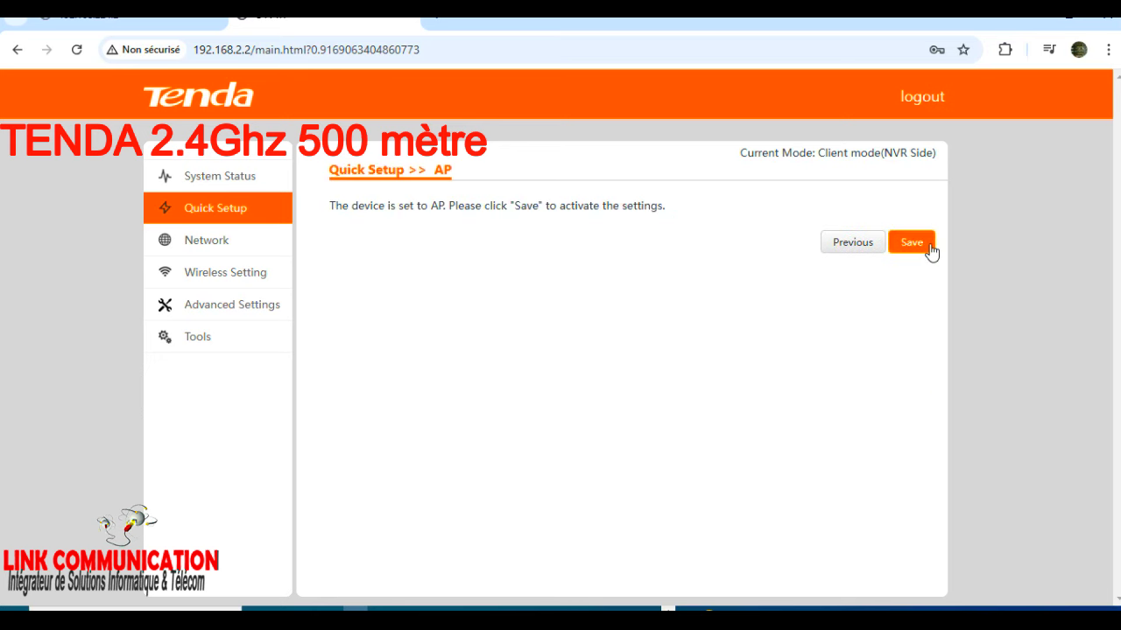
{"action": "left_click", "coordinate": [930, 250]}
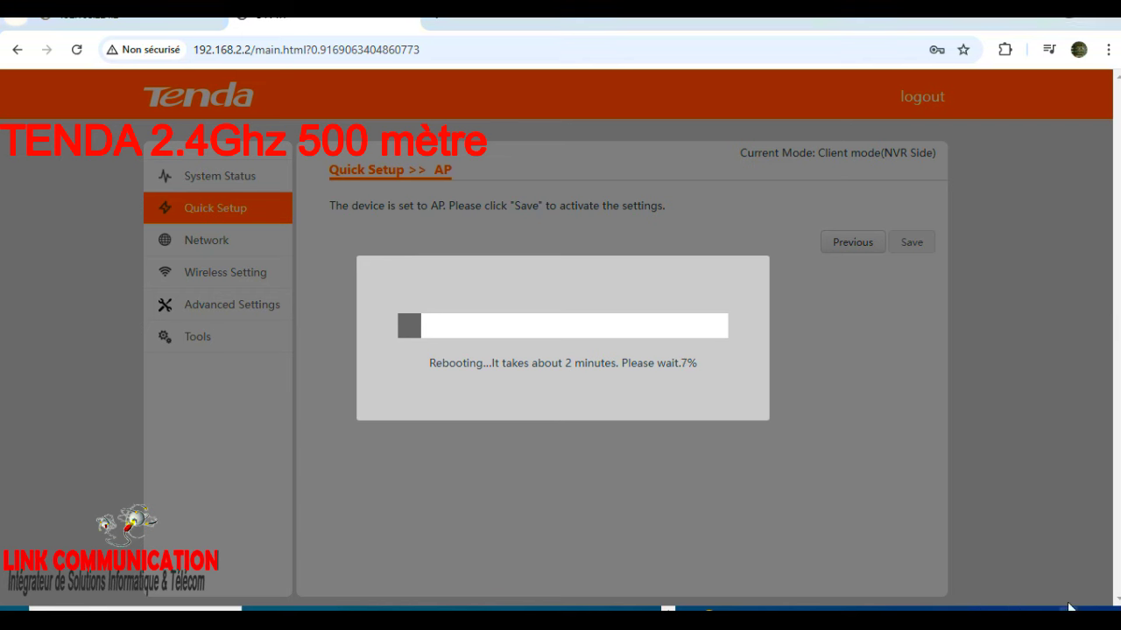
Check the Windows Wi-Fi list during the reboot until one-Day-Wi-Fi-home4 appears.
{"action": "left_click", "coordinate": [850, 610]}
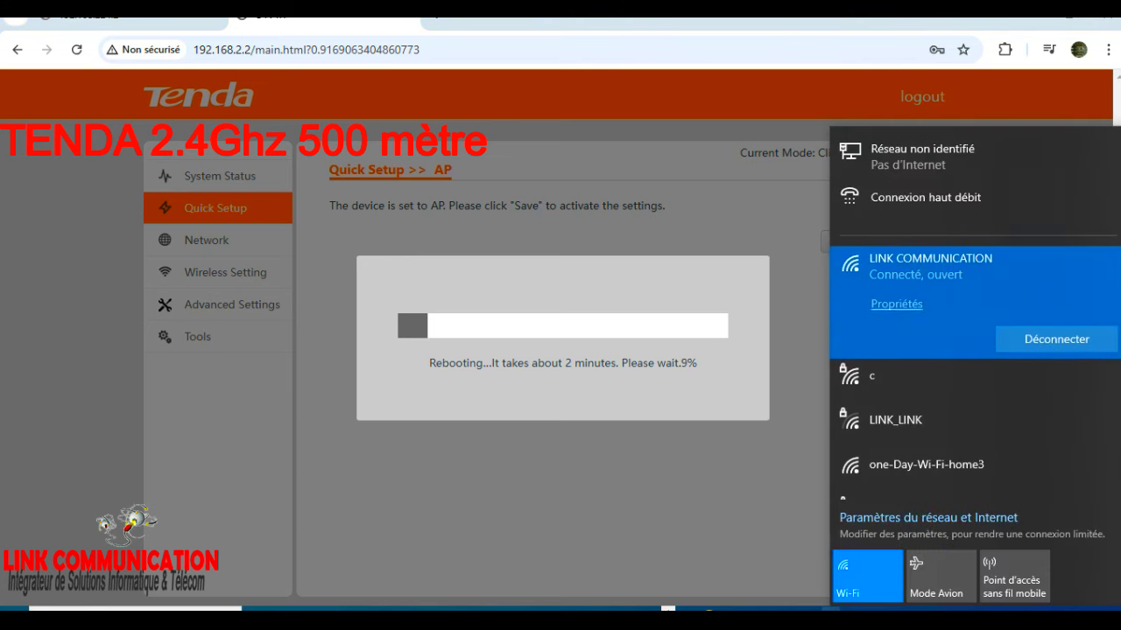
{"action": "left_click", "coordinate": [850, 610]}
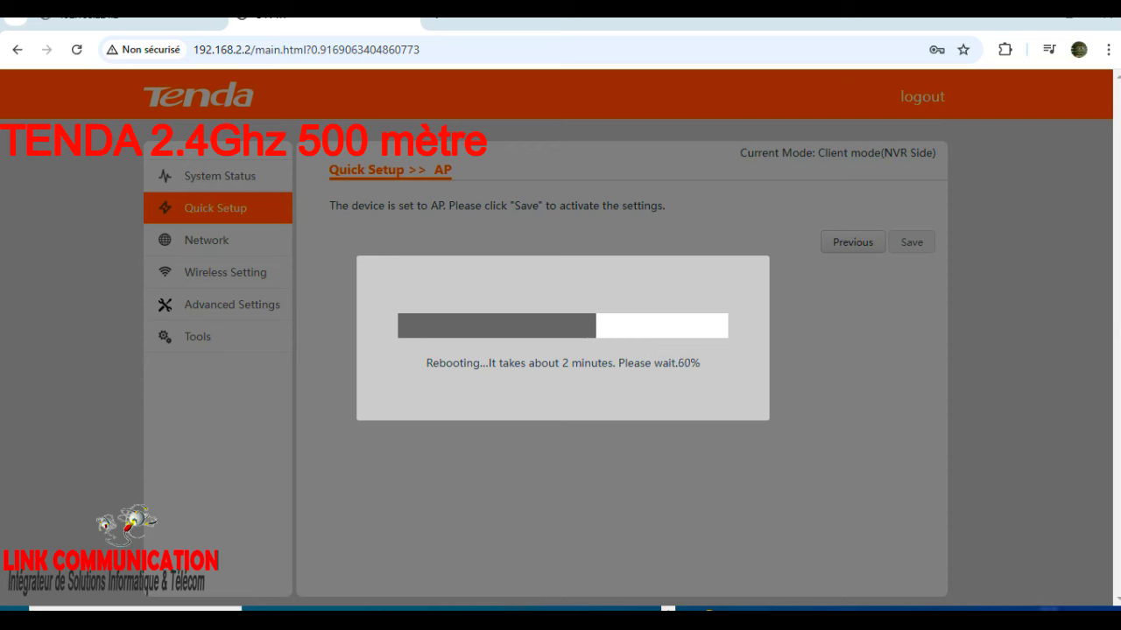
{"action": "left_click", "coordinate": [1084, 607]}
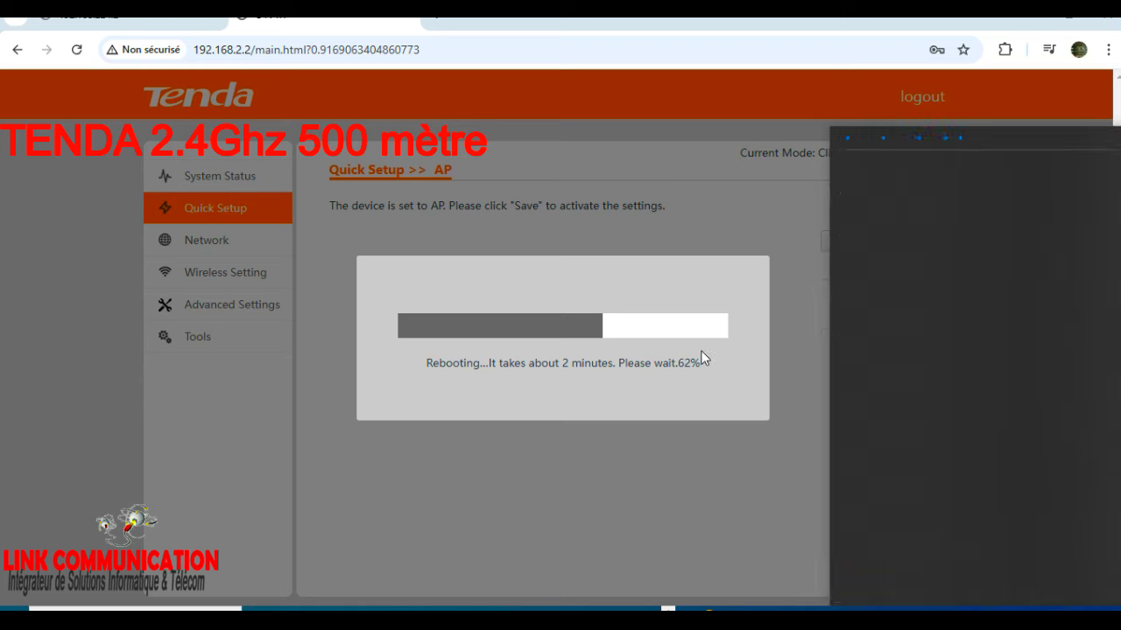
{"action": "scroll", "coordinate": [956, 449], "scroll_direction": "down", "scroll_amount": 3}
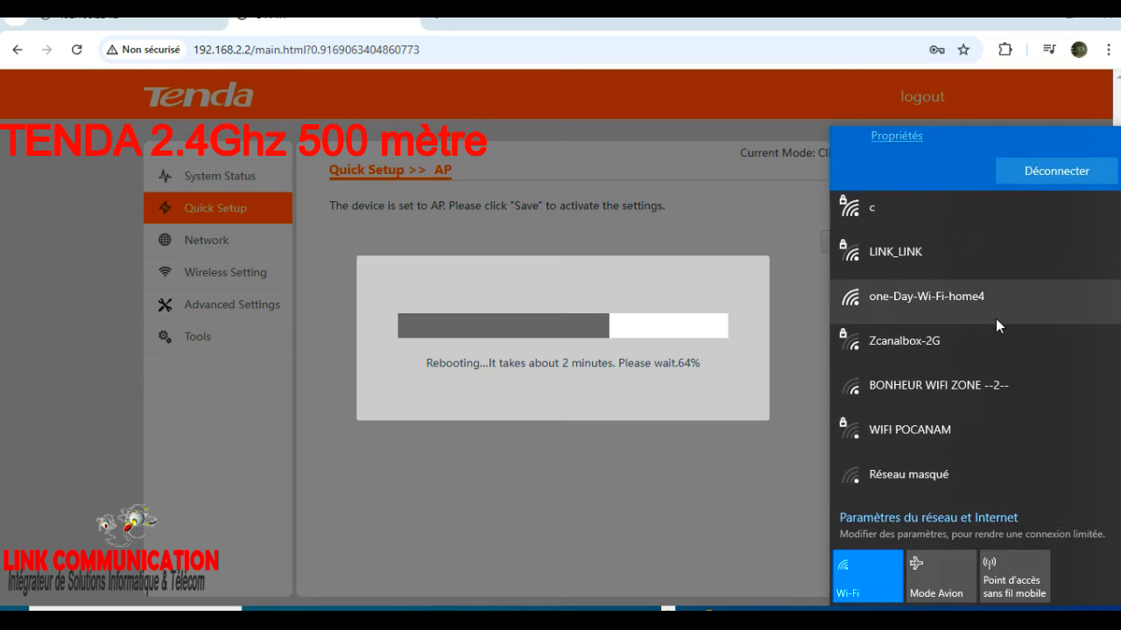